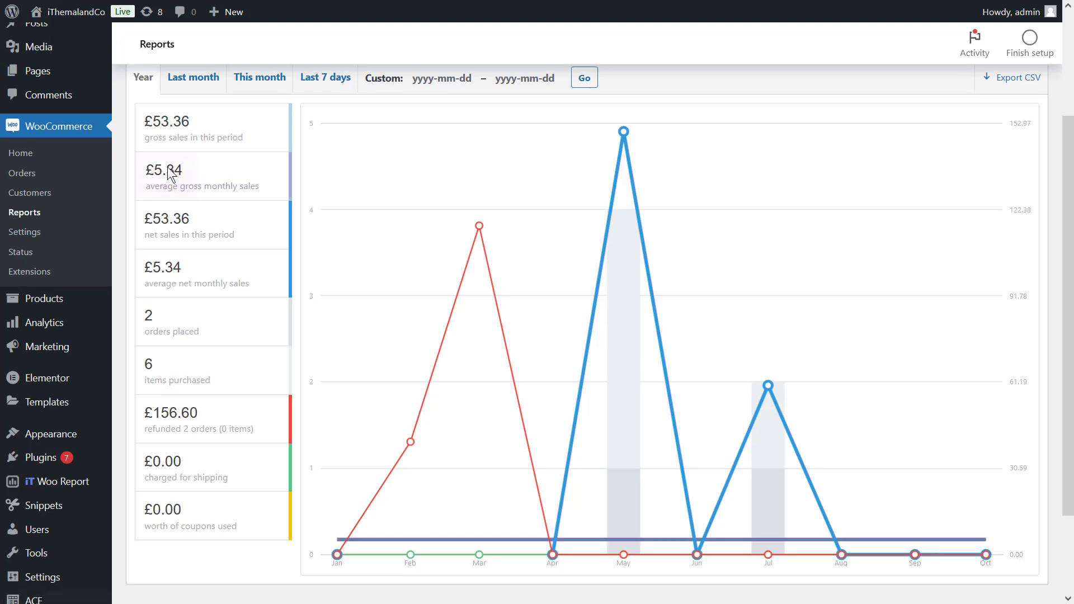
Check the sales-by-date reports for last month and the last 7 days, and export the yearly report as CSV
{"action": "left_click", "coordinate": [177, 92]}
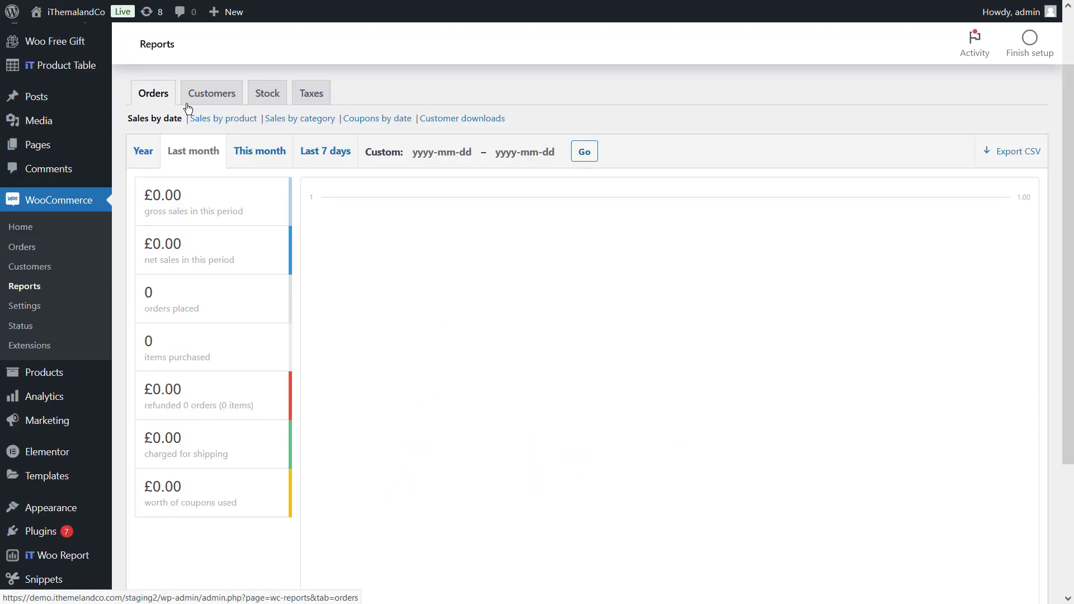
{"action": "left_click", "coordinate": [324, 165]}
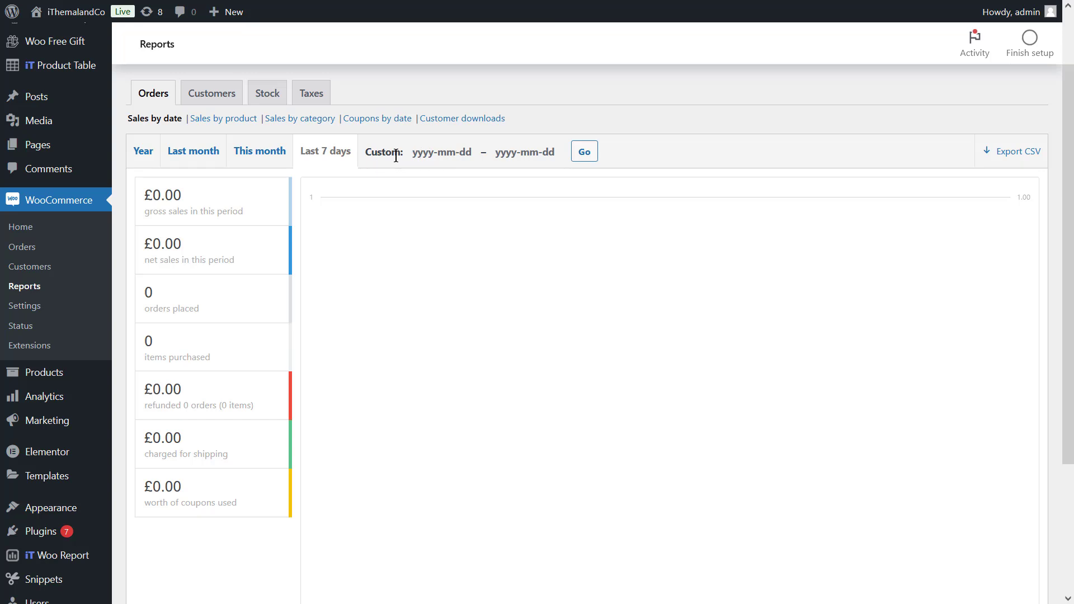
{"action": "left_click", "coordinate": [142, 153]}
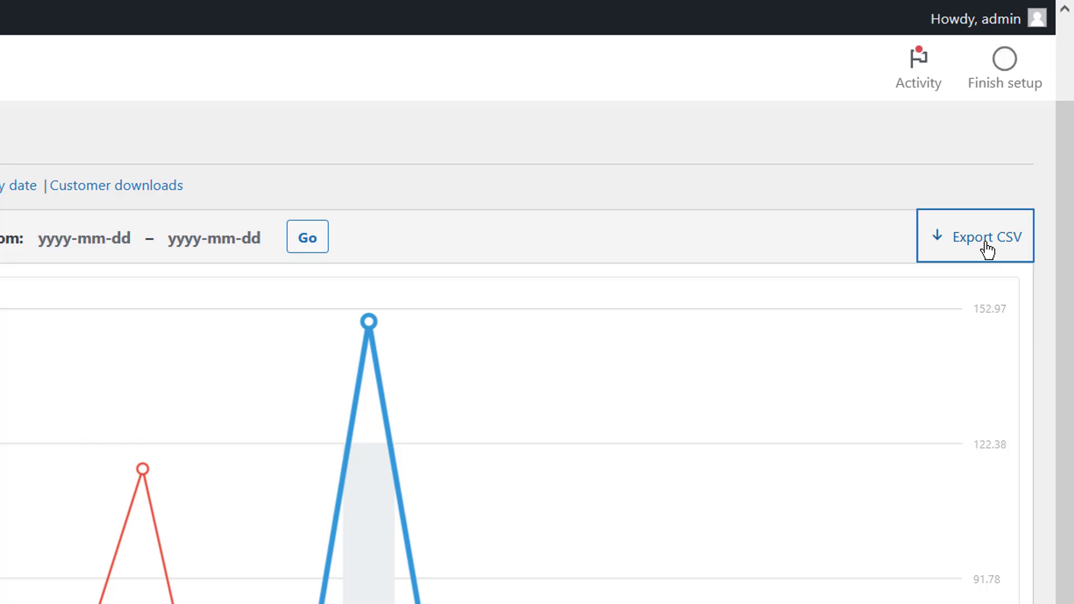
{"action": "left_click", "coordinate": [987, 249]}
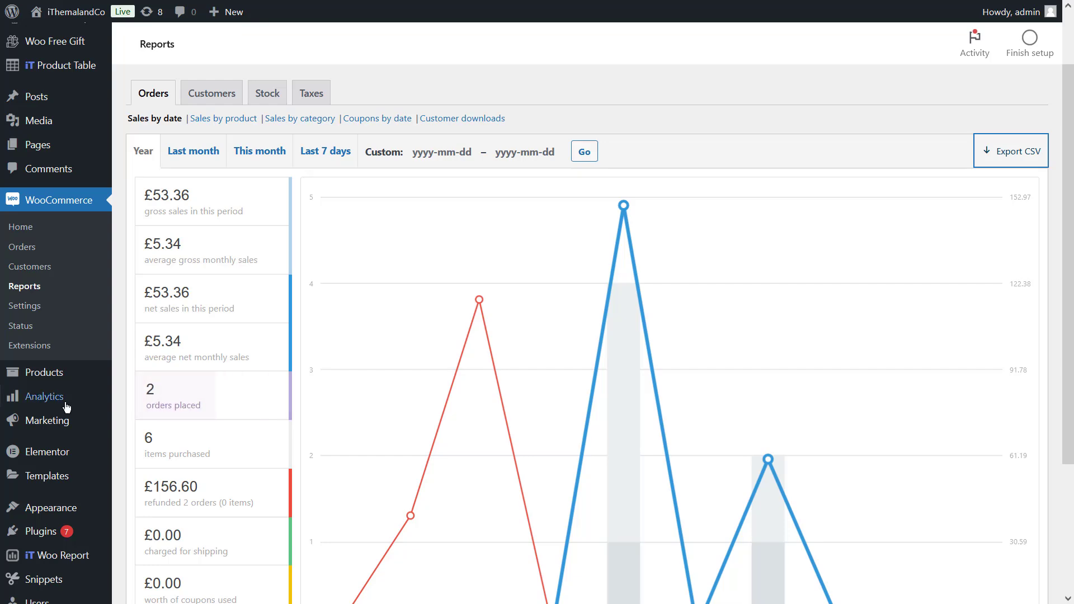
Download a WordPress export file containing only Orders with the built-in Export tool
{"action": "scroll", "coordinate": [67, 410], "scroll_direction": "down", "scroll_amount": 3}
{"action": "mouse_move", "coordinate": [63, 399]}
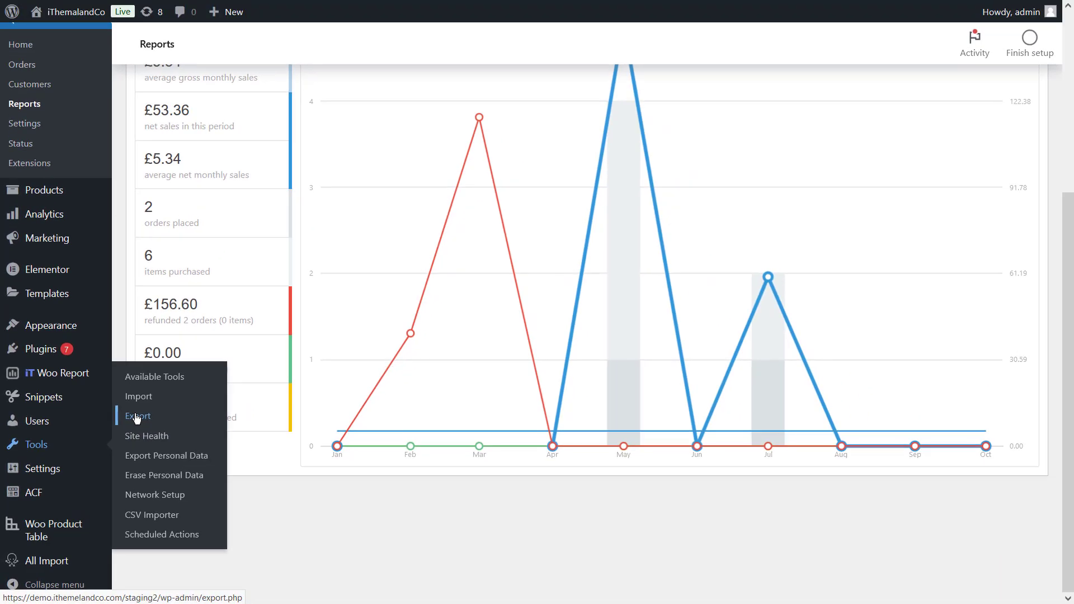
{"action": "left_click", "coordinate": [137, 417]}
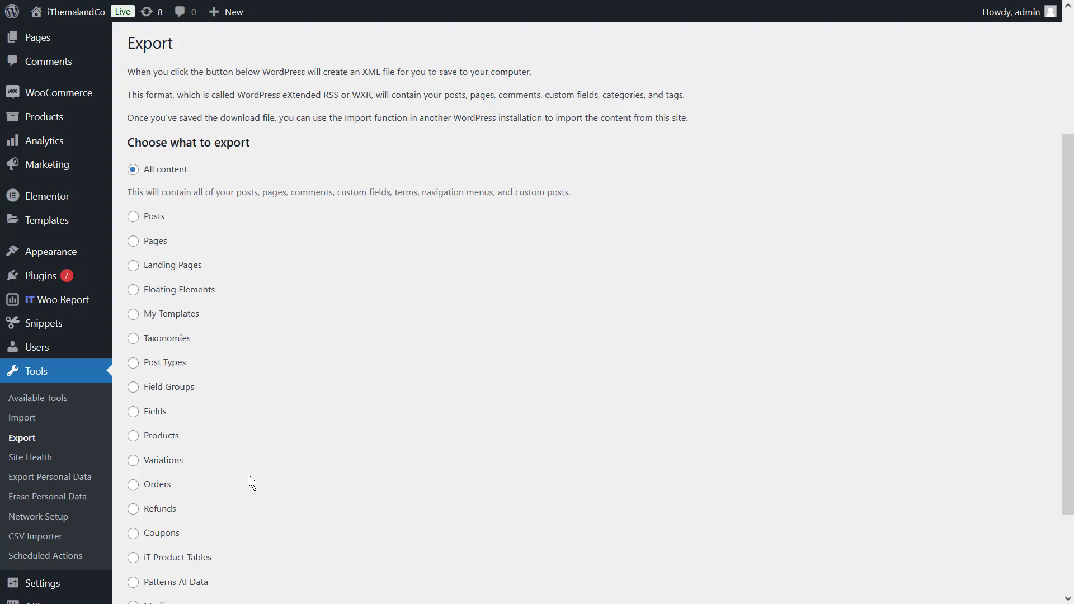
{"action": "left_click", "coordinate": [158, 486]}
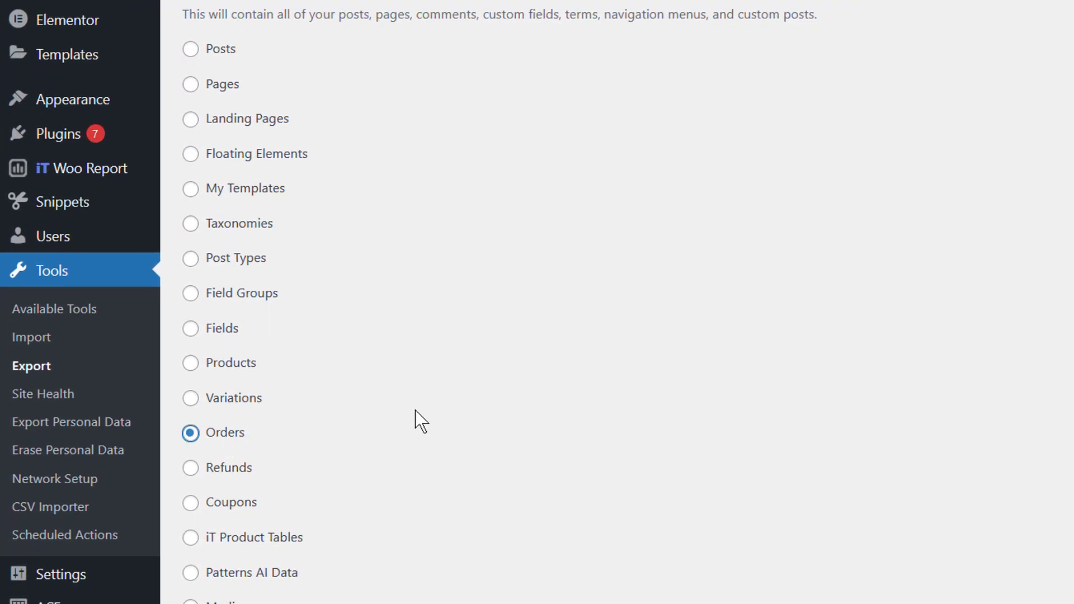
{"action": "scroll", "coordinate": [418, 414], "scroll_direction": "down", "scroll_amount": 3}
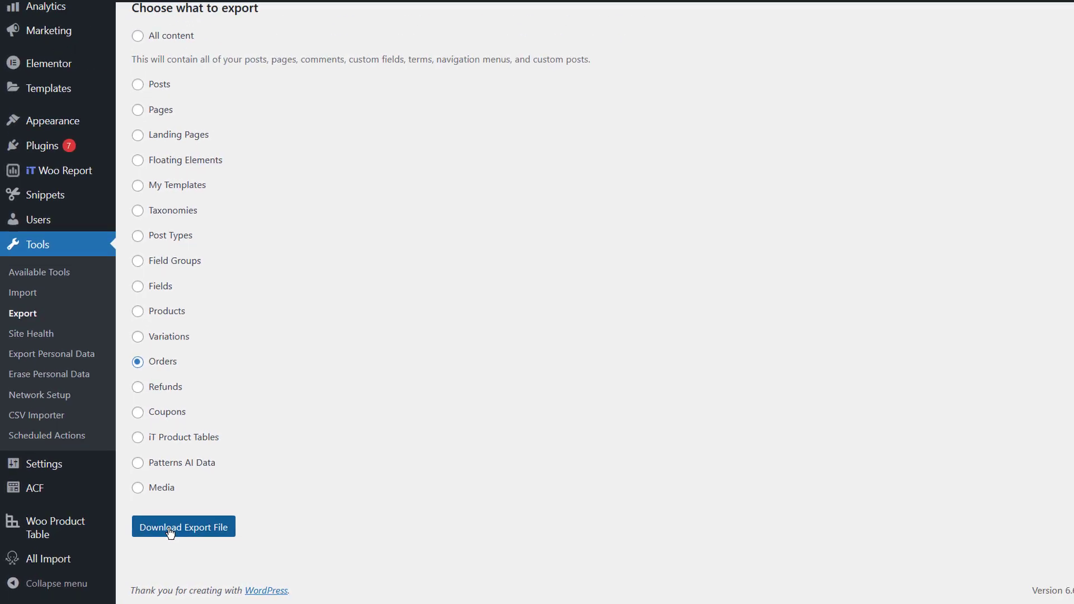
{"action": "left_click", "coordinate": [223, 507]}
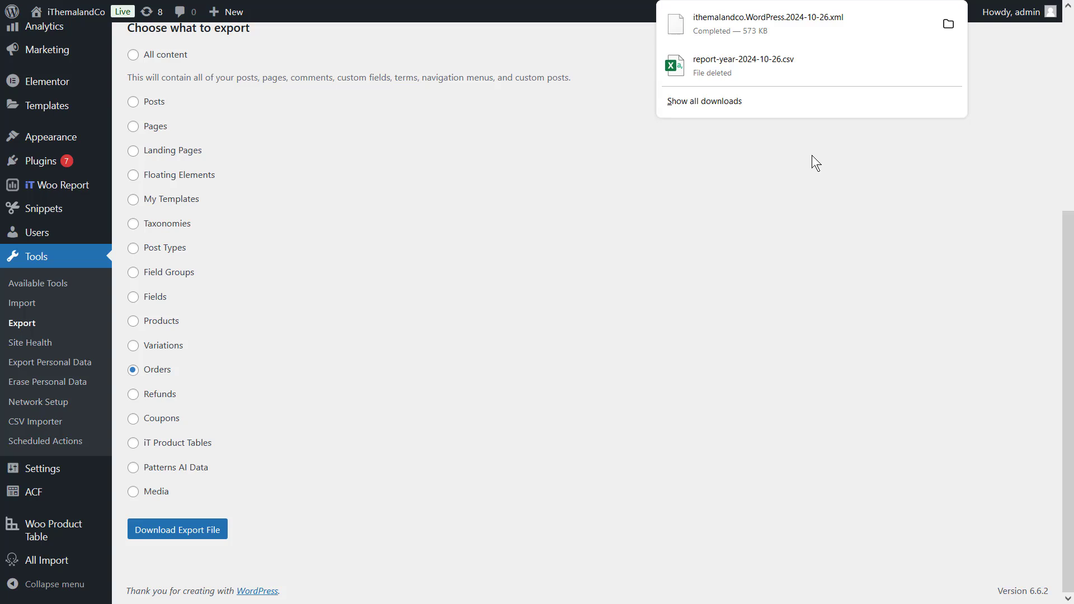
{"action": "left_click", "coordinate": [811, 156]}
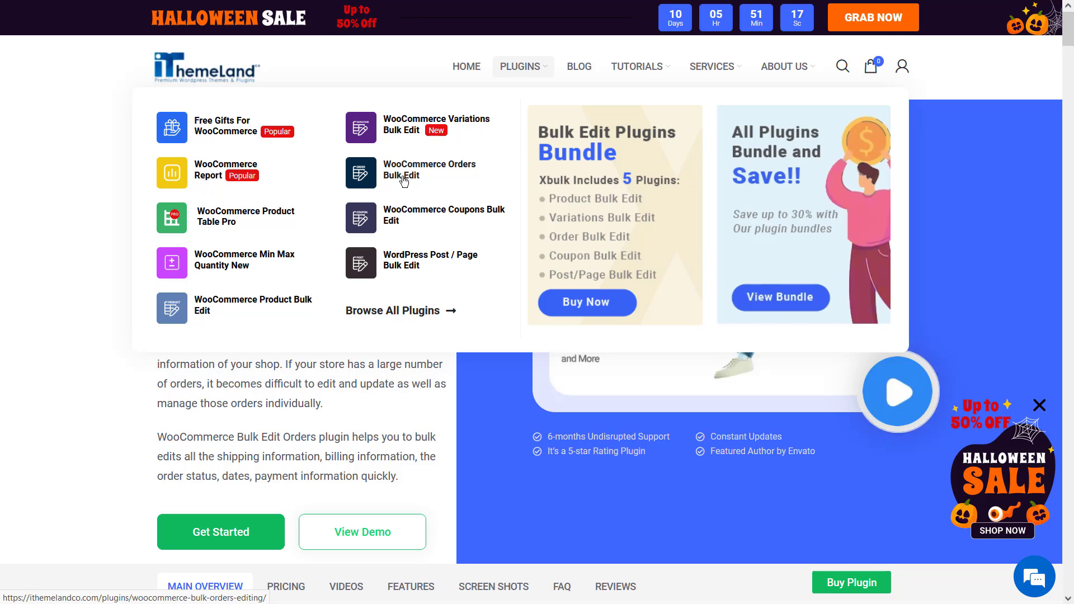
Open the WooCommerce Orders Bulk Edit plugin page and examine its advantages, features, pricing plans and free version option
{"action": "left_click", "coordinate": [404, 178]}
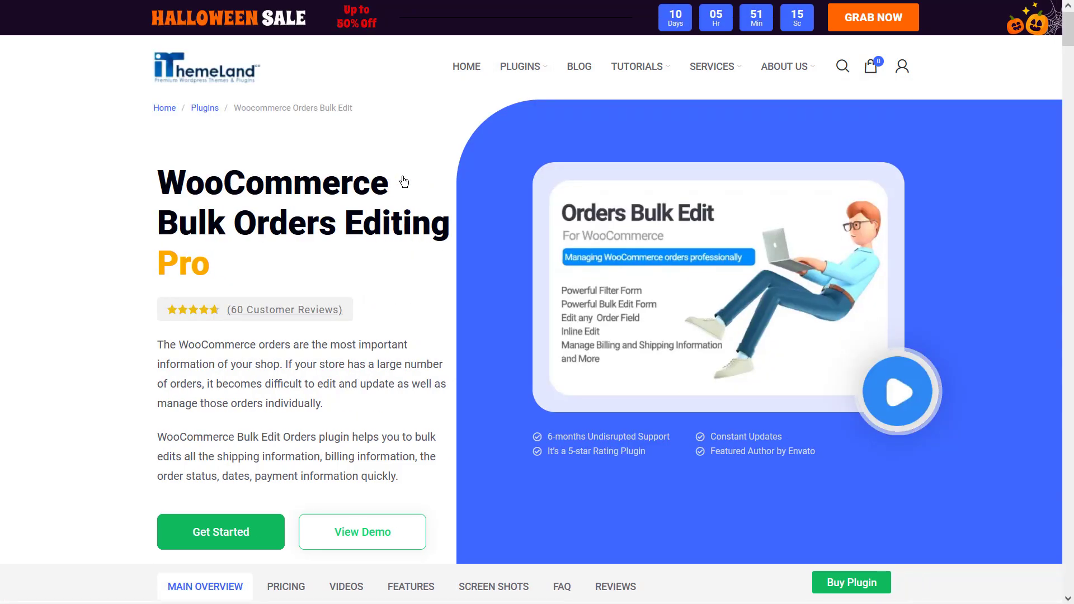
{"action": "scroll", "coordinate": [403, 179], "scroll_direction": "down", "scroll_amount": 10}
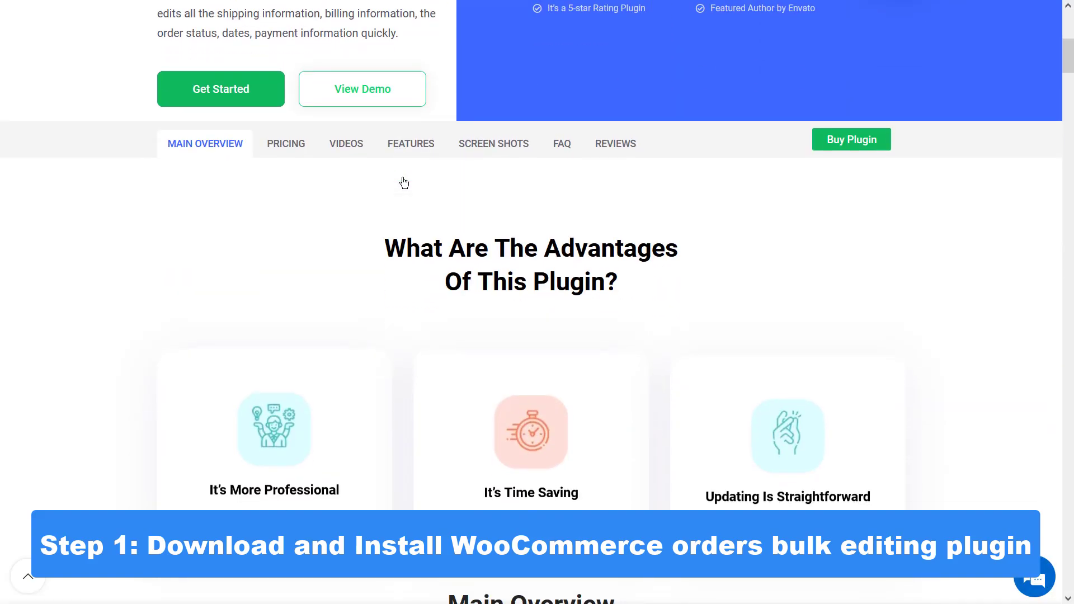
{"action": "scroll", "coordinate": [402, 178], "scroll_direction": "down", "scroll_amount": 15}
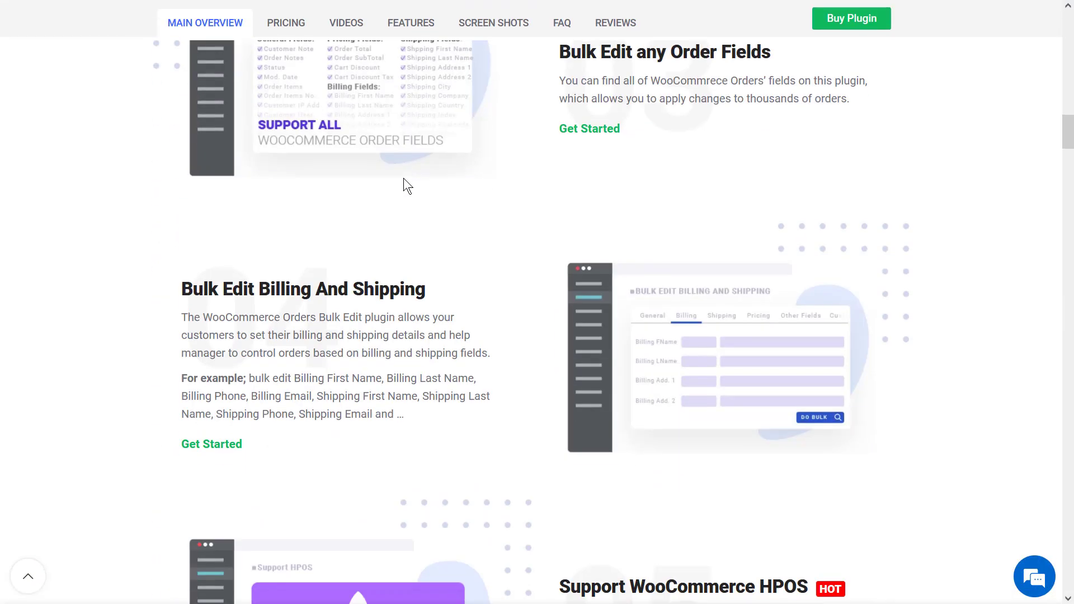
{"action": "scroll", "coordinate": [404, 178], "scroll_direction": "down", "scroll_amount": 15}
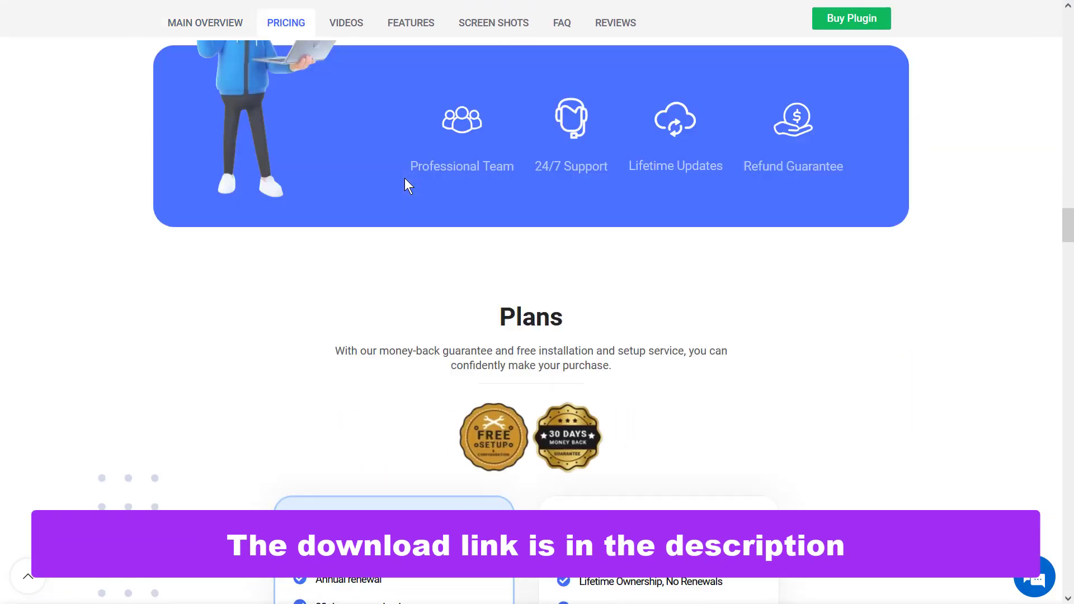
{"action": "scroll", "coordinate": [404, 178], "scroll_direction": "down", "scroll_amount": 8}
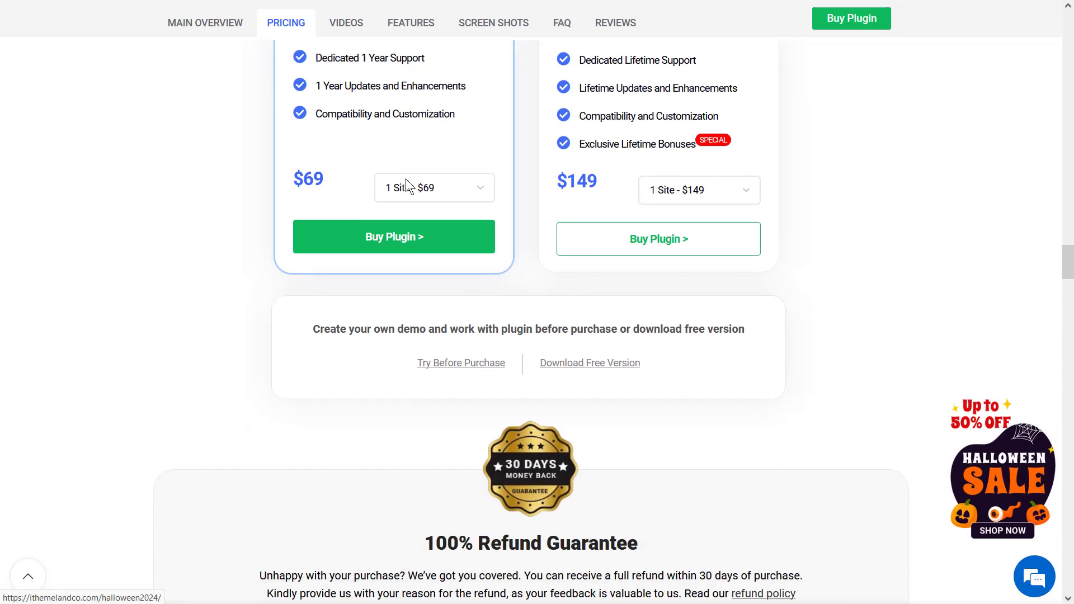
{"action": "scroll", "coordinate": [406, 179], "scroll_direction": "down", "scroll_amount": 4}
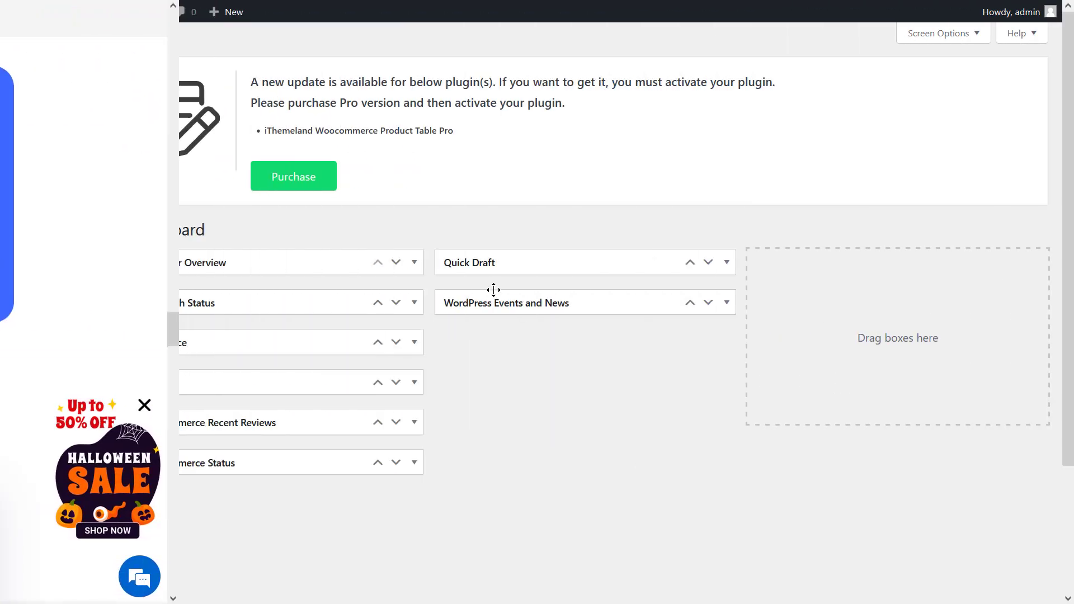
Open the Woo Orders bulk editing page in the WordPress admin and look through the filter form's General, Billing, Shipping and Pricing fields
{"action": "mouse_move", "coordinate": [63, 119]}
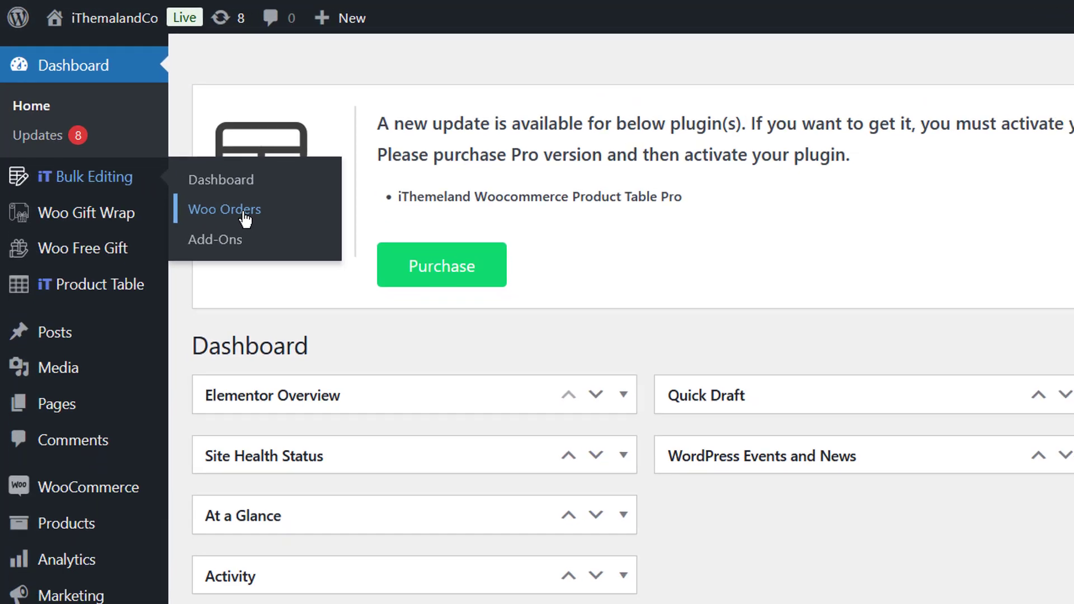
{"action": "left_click", "coordinate": [262, 234]}
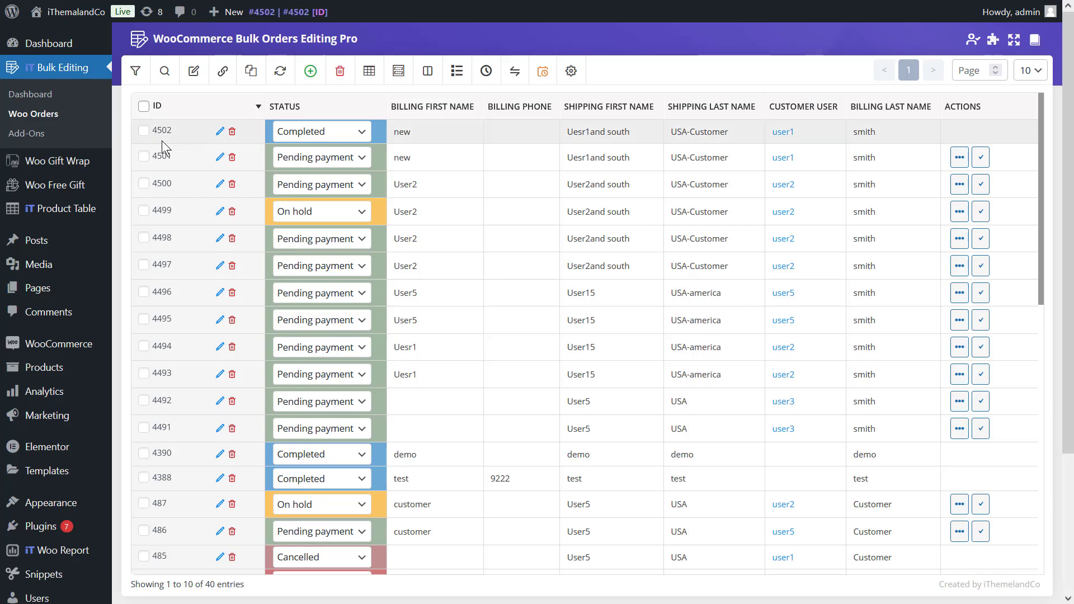
{"action": "left_click", "coordinate": [139, 71]}
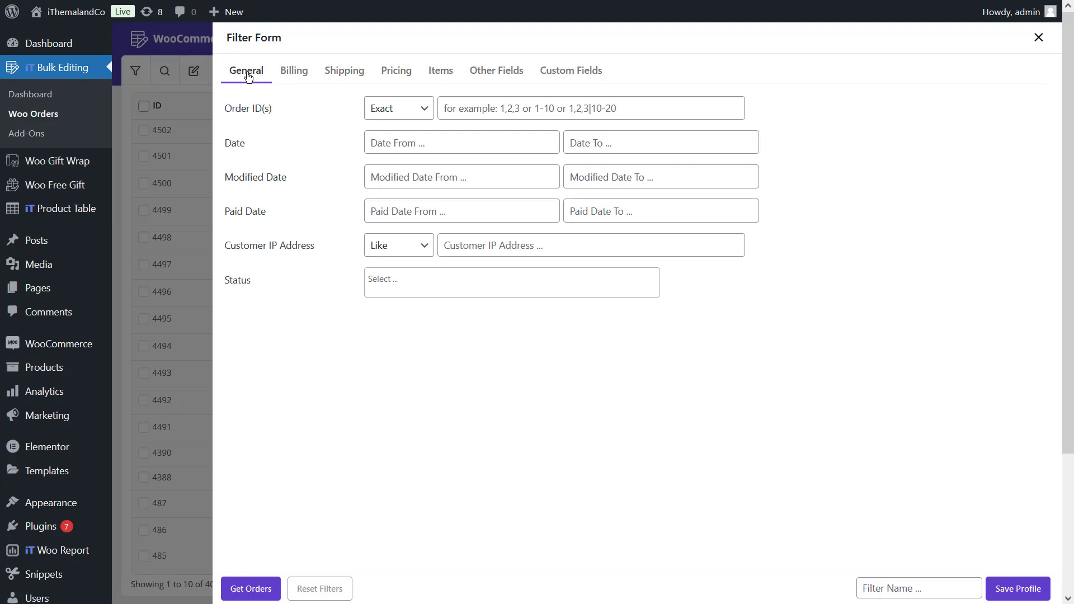
{"action": "left_click", "coordinate": [285, 79]}
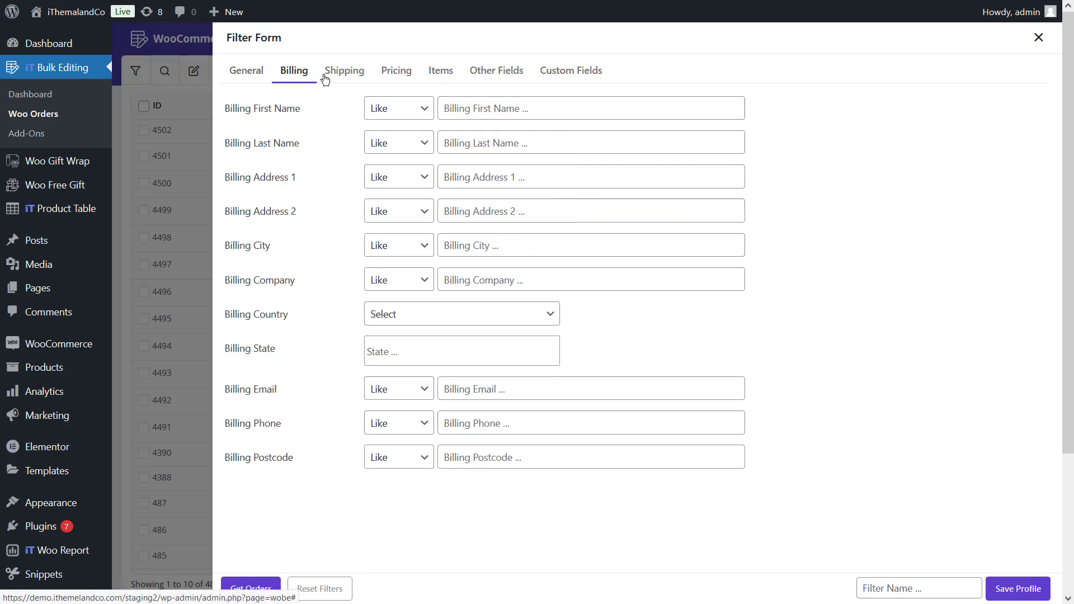
{"action": "left_click", "coordinate": [343, 72]}
{"action": "left_click", "coordinate": [397, 71]}
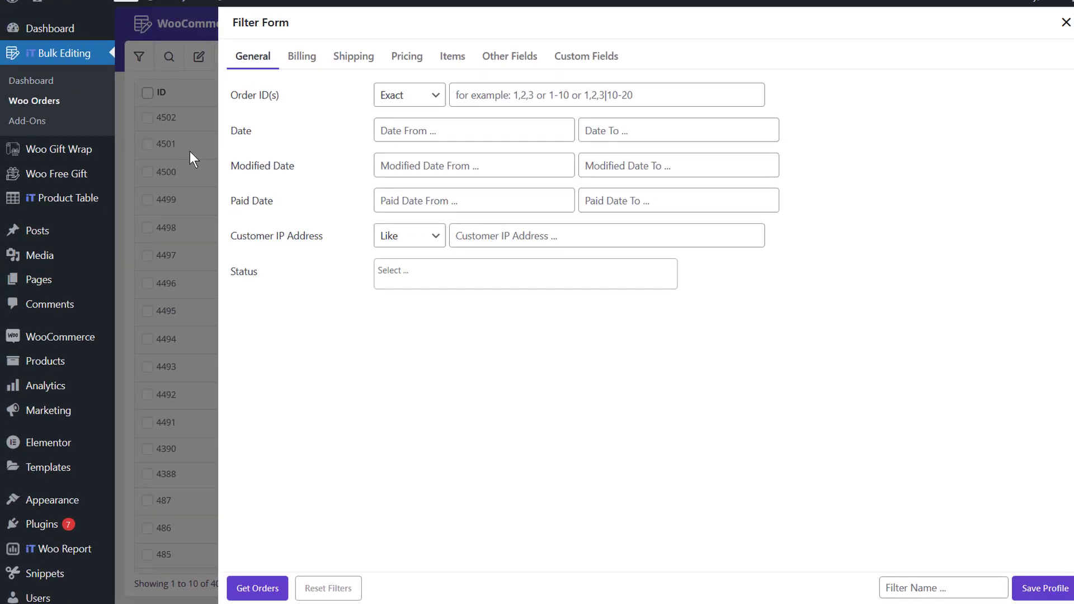
{"action": "left_click", "coordinate": [190, 151]}
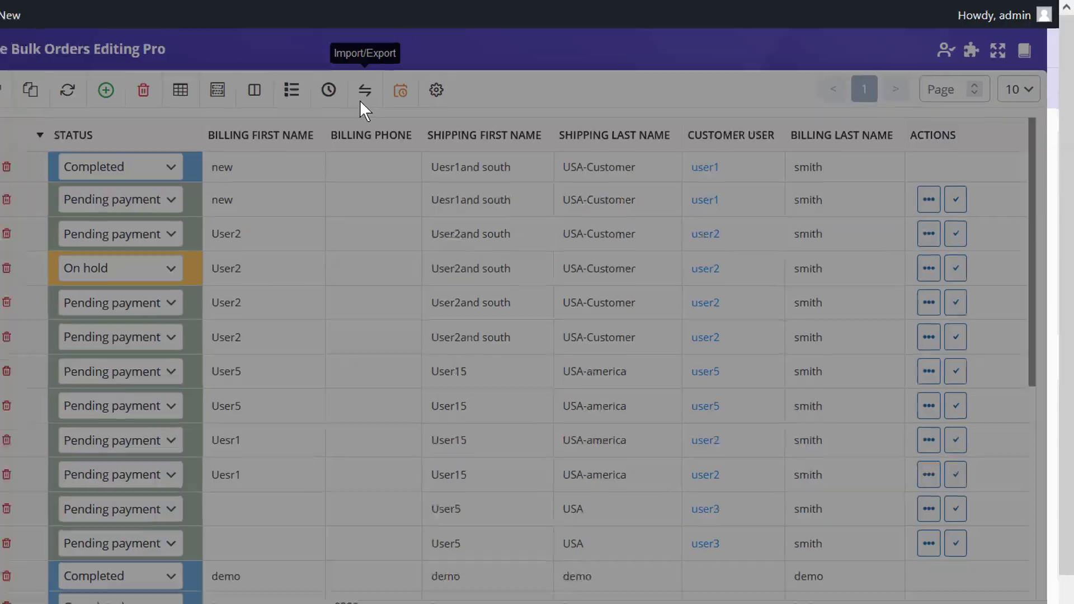
Examine the Import/Export options for choosing orders and fields, with All Orders In Table and All Fields chosen, and return to the orders table
{"action": "left_click", "coordinate": [291, 111]}
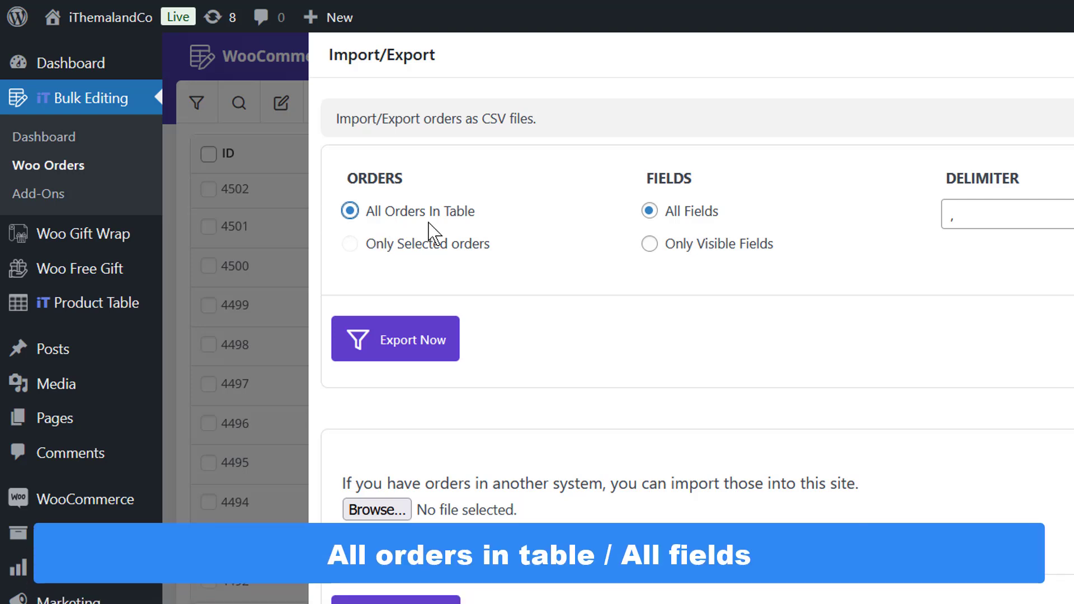
{"action": "left_click", "coordinate": [650, 212]}
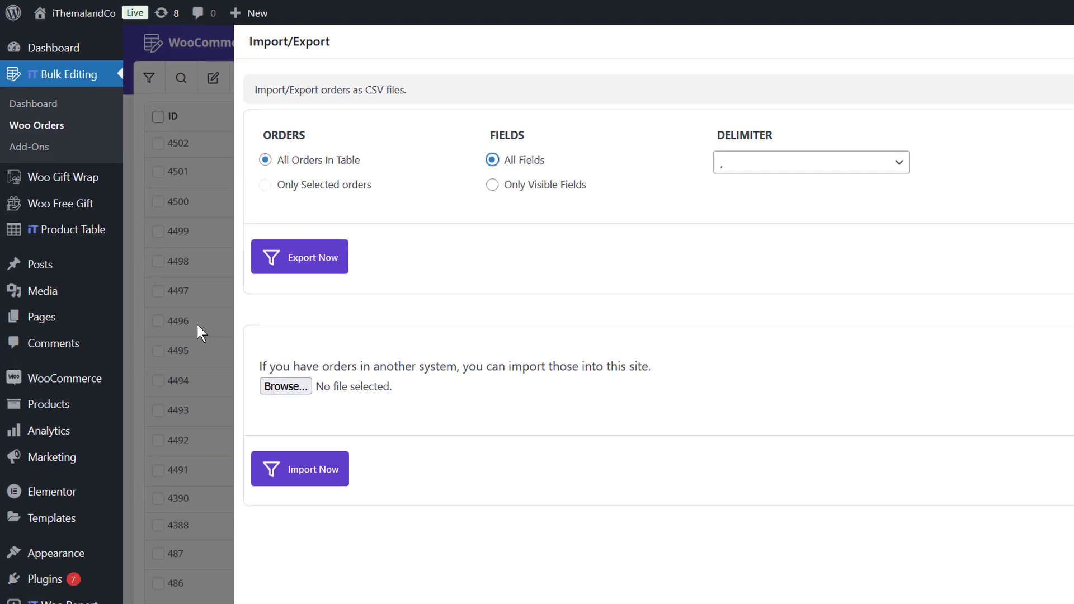
{"action": "left_click", "coordinate": [197, 325]}
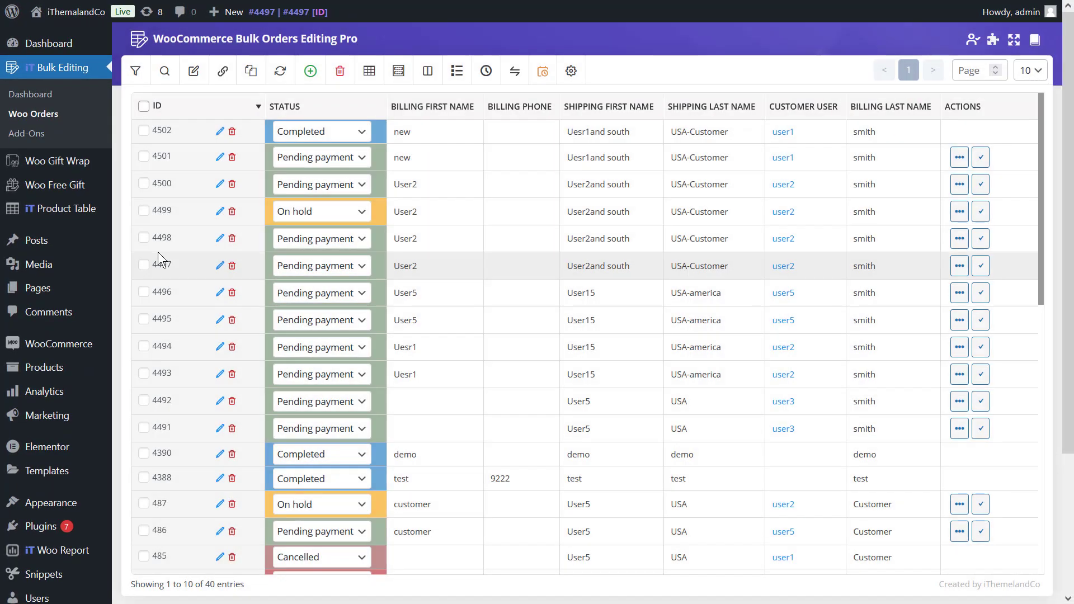
Filter the orders table by Billing City like "New York" and return to the filtered list
{"action": "left_click", "coordinate": [134, 81]}
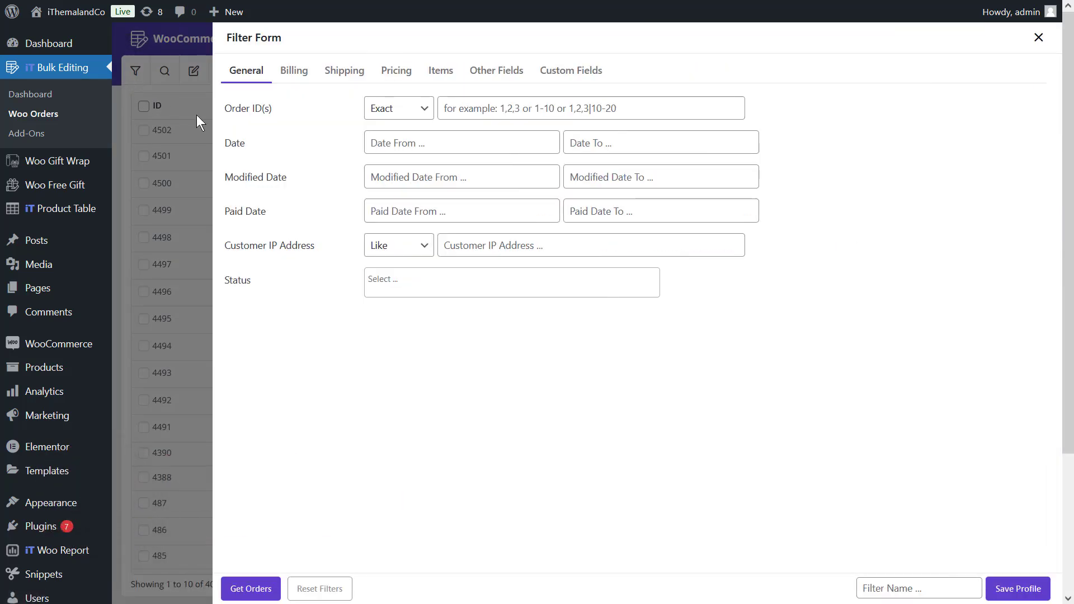
{"action": "left_click", "coordinate": [304, 83]}
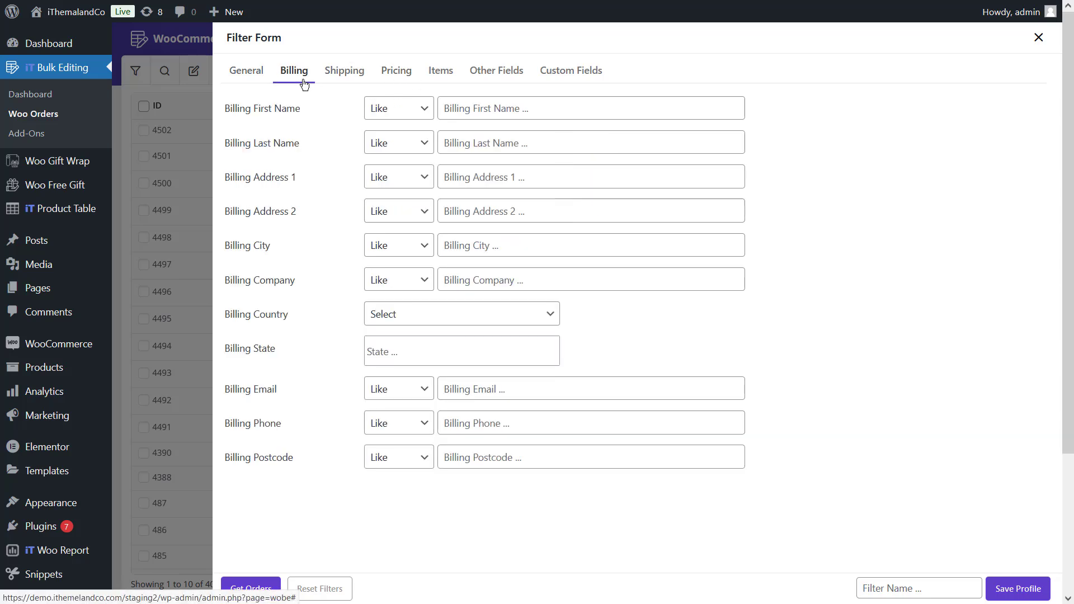
{"action": "left_click", "coordinate": [452, 245]}
{"action": "type", "text": "New York"}
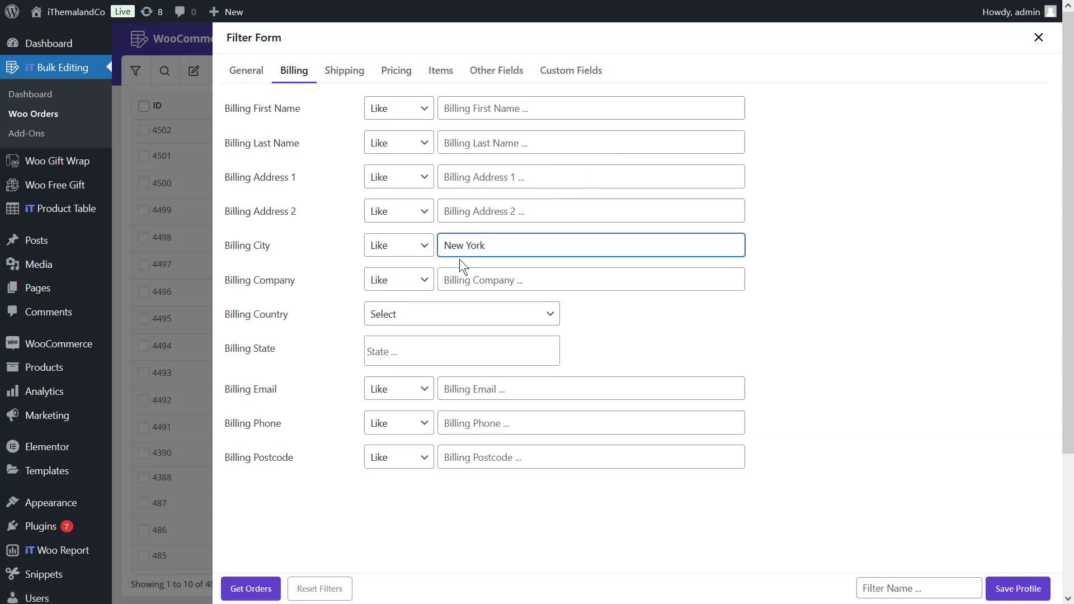
{"action": "left_click", "coordinate": [275, 588]}
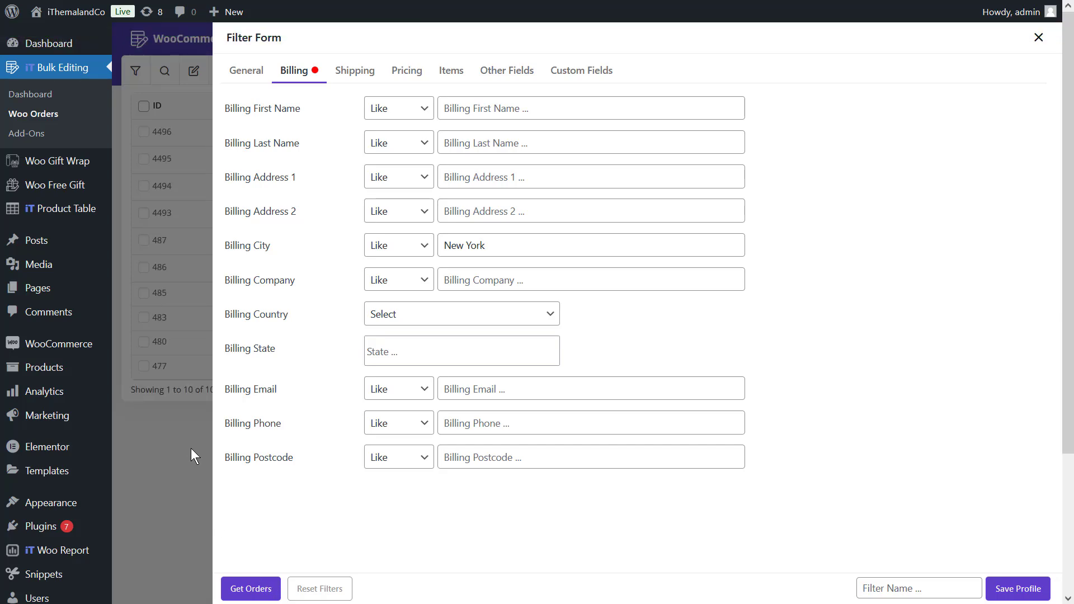
{"action": "left_click", "coordinate": [166, 464]}
Export all orders in the filtered table with all fields to a CSV file and return to the table
{"action": "left_click", "coordinate": [514, 71]}
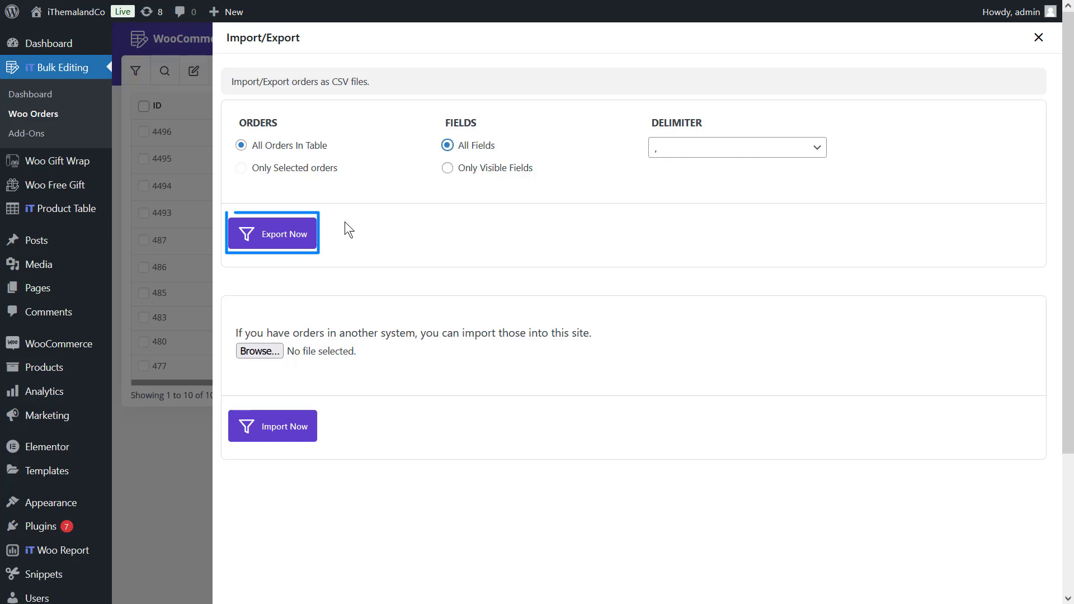
{"action": "left_click", "coordinate": [286, 246]}
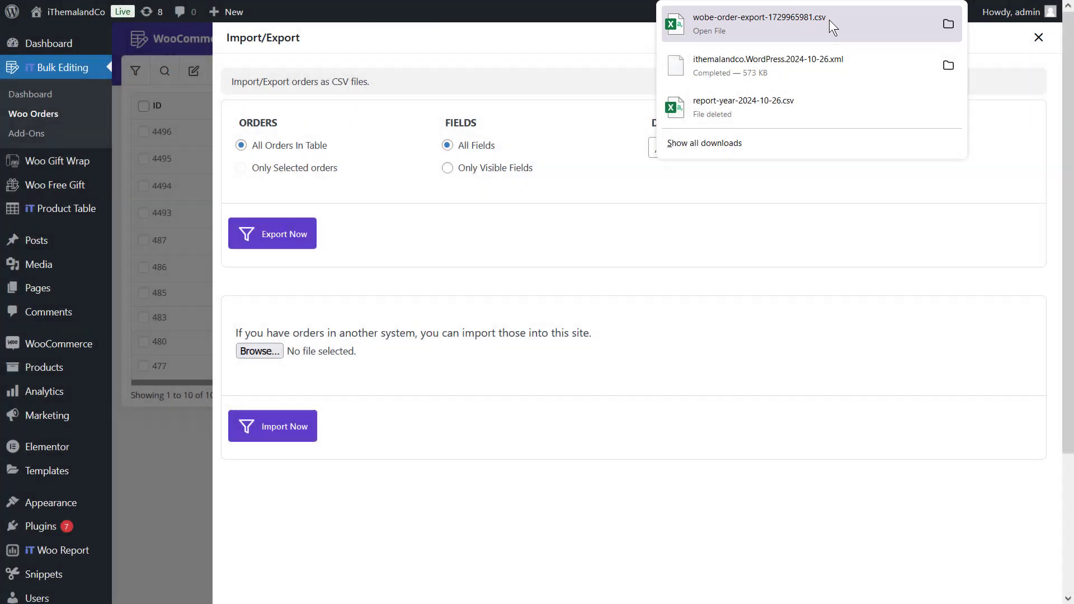
{"action": "left_click", "coordinate": [829, 19]}
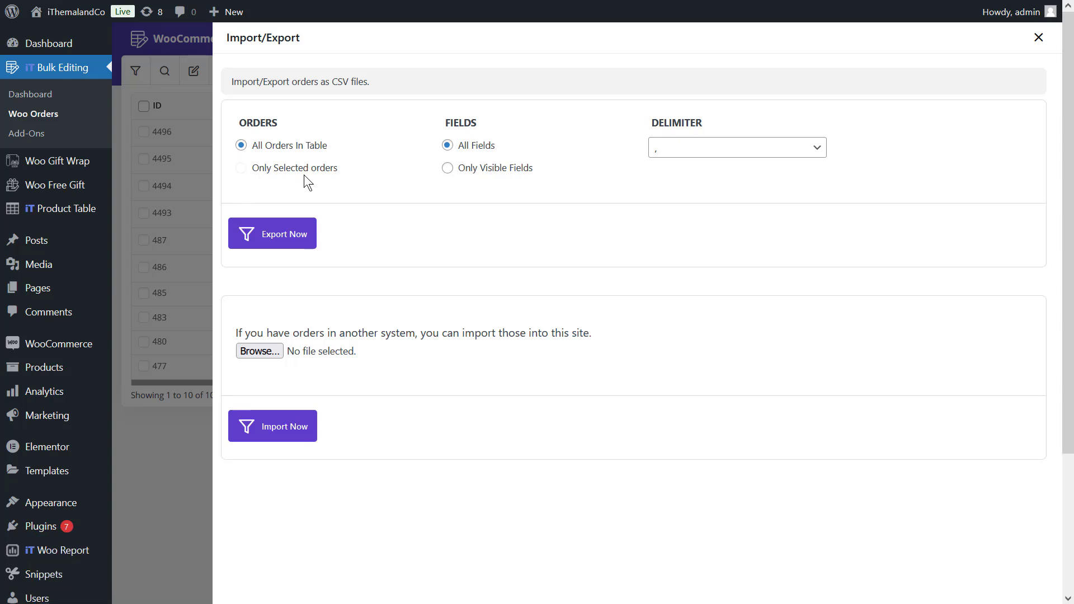
{"action": "left_click", "coordinate": [196, 245]}
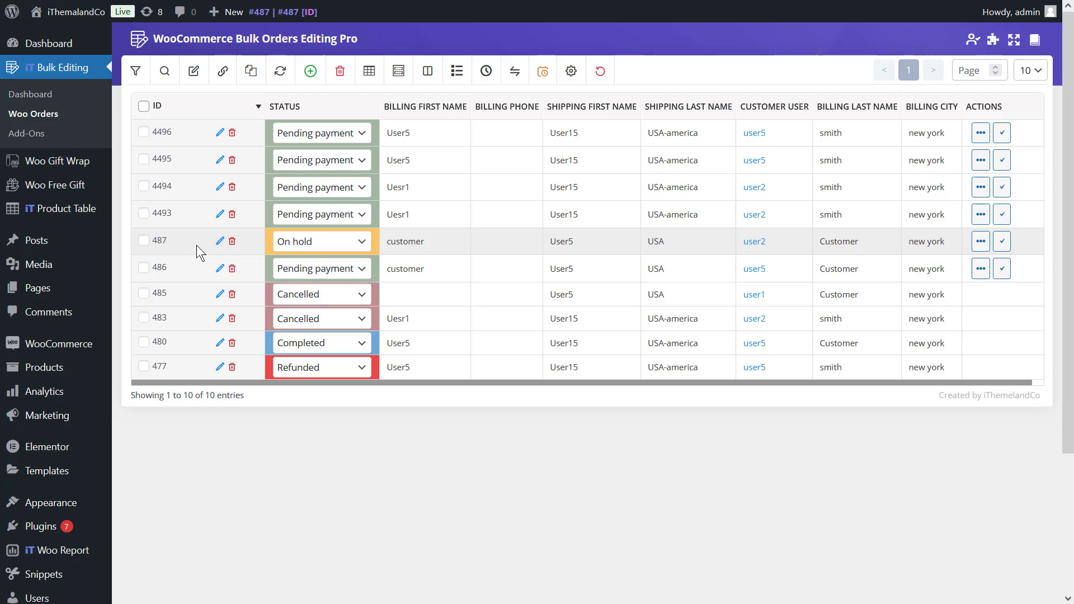
Select the first three orders in the table and export only the selected orders with all fields to a CSV file
{"action": "left_click", "coordinate": [144, 132]}
{"action": "left_click", "coordinate": [144, 159]}
{"action": "left_click", "coordinate": [146, 189]}
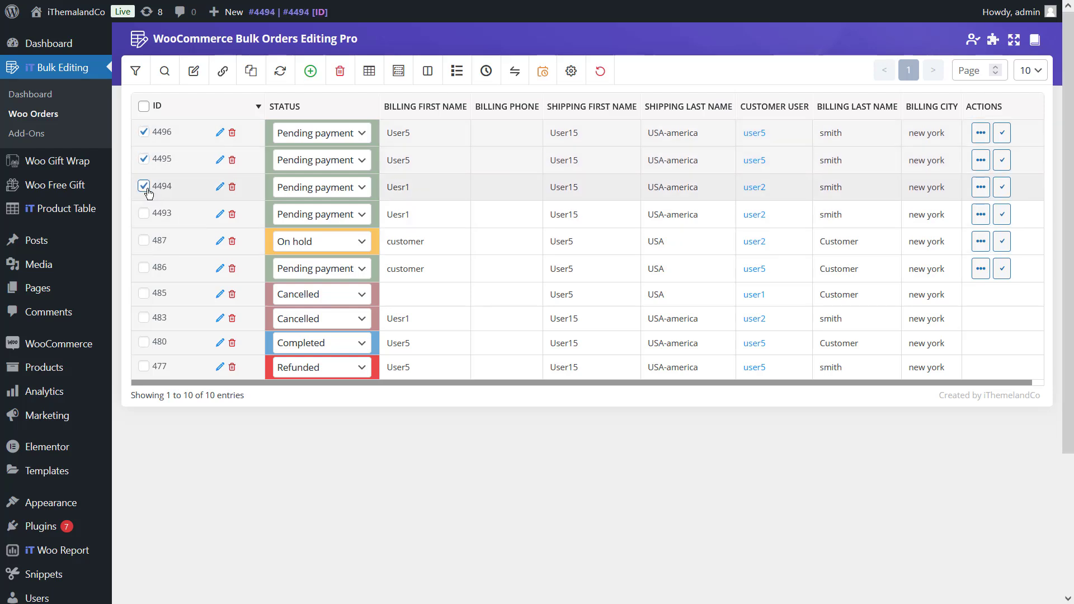
{"action": "left_click", "coordinate": [514, 74]}
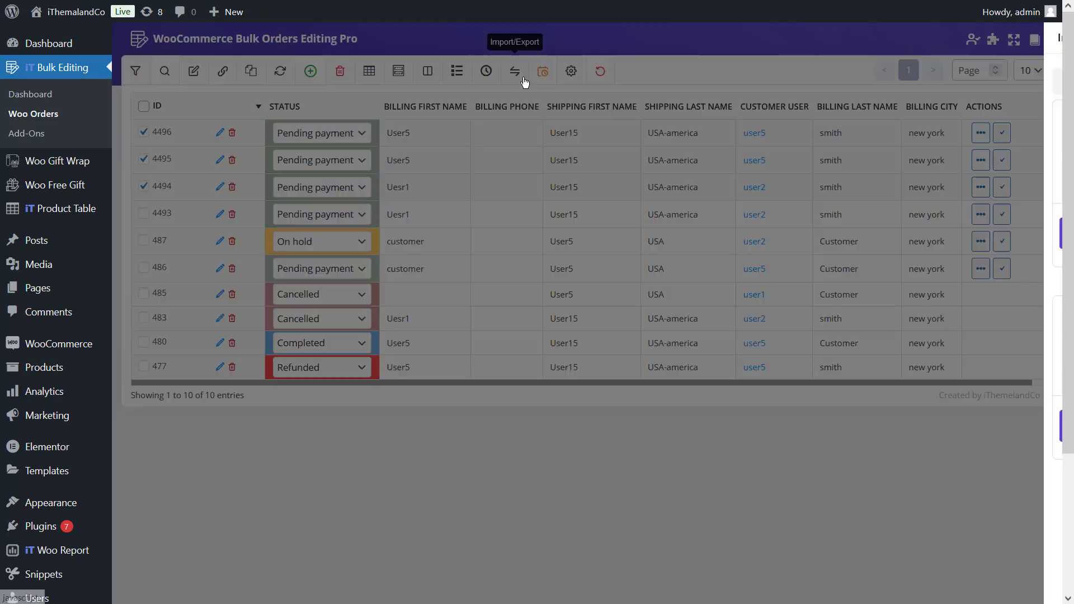
{"action": "left_click", "coordinate": [286, 169]}
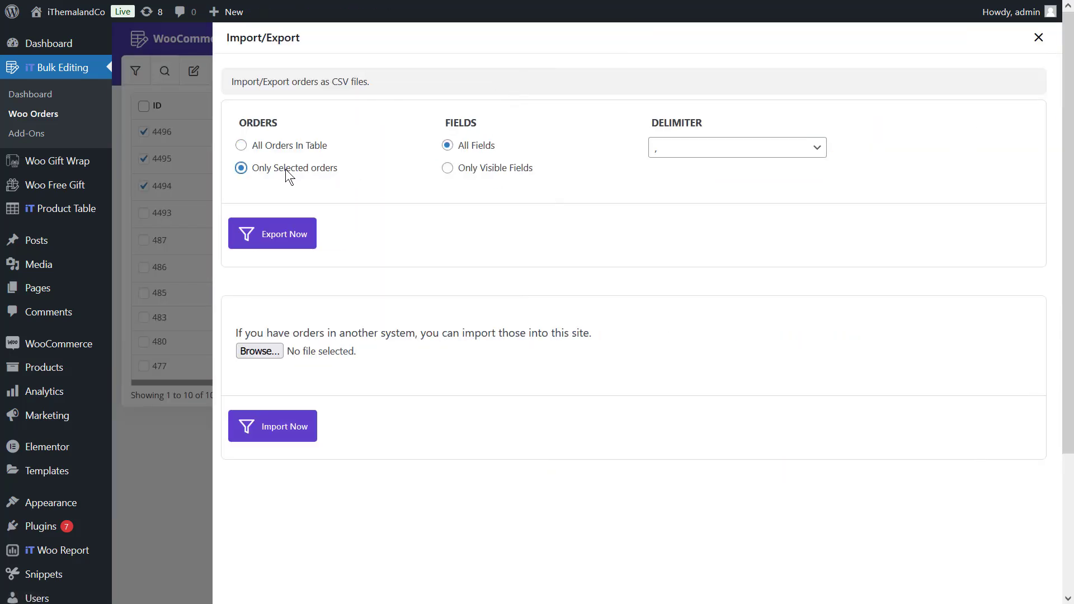
{"action": "left_click", "coordinate": [449, 147]}
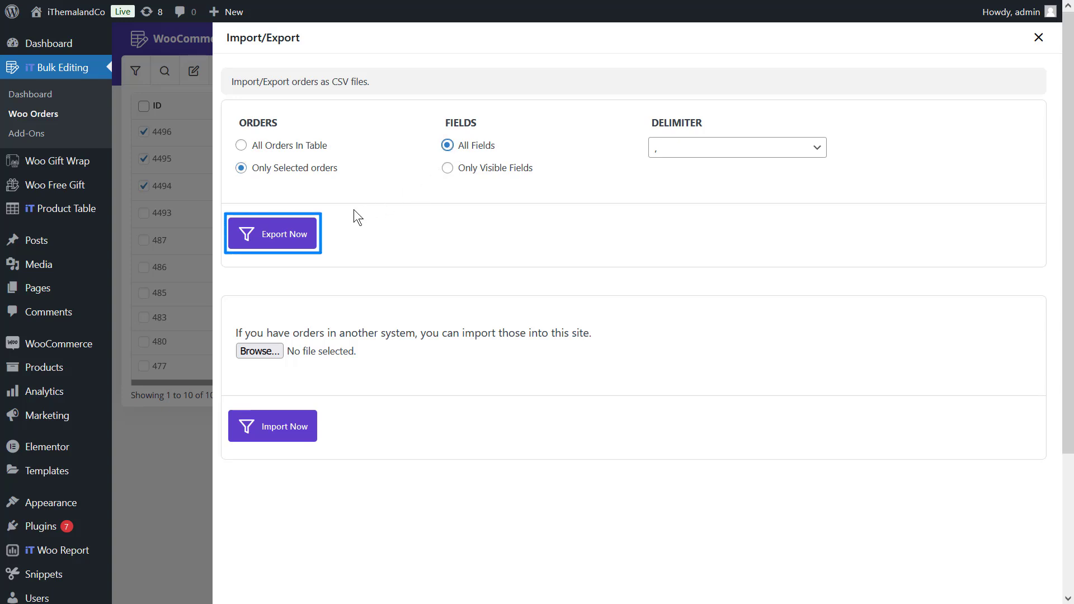
{"action": "left_click", "coordinate": [276, 235]}
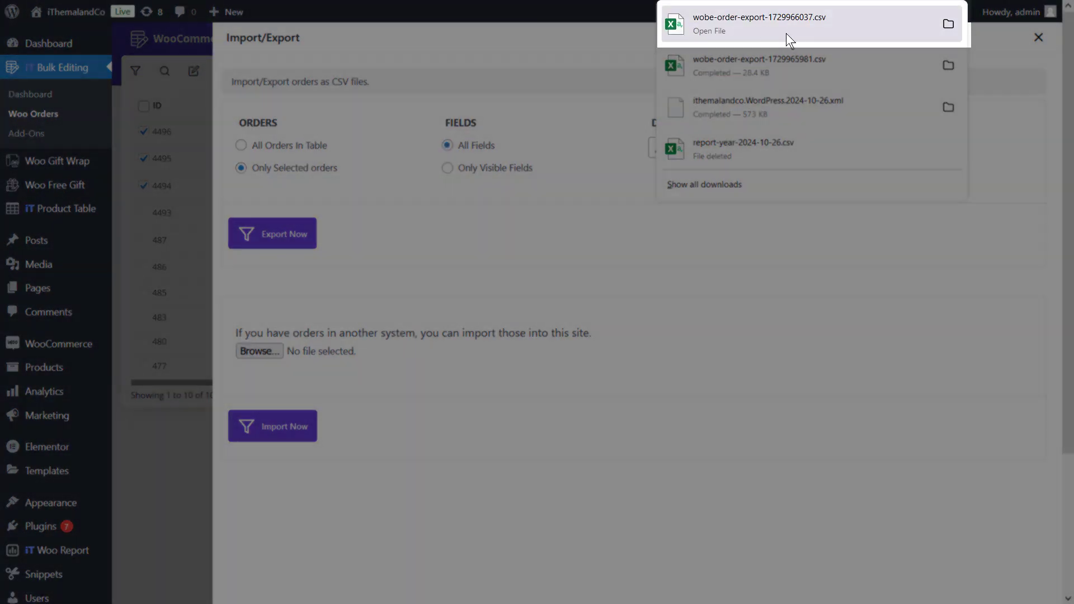
{"action": "left_click", "coordinate": [311, 275]}
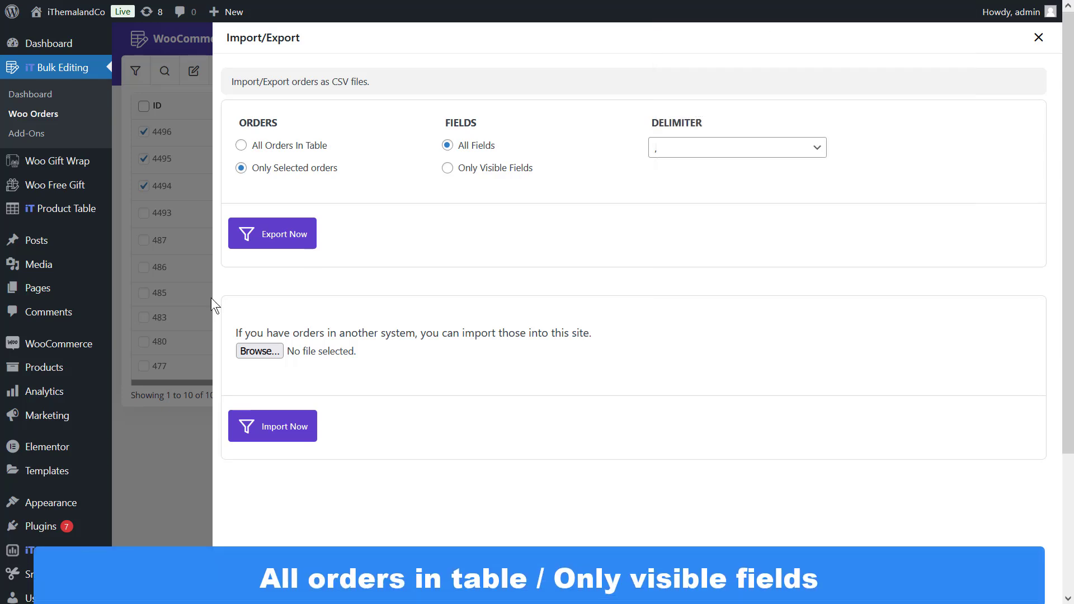
{"action": "left_click", "coordinate": [241, 146]}
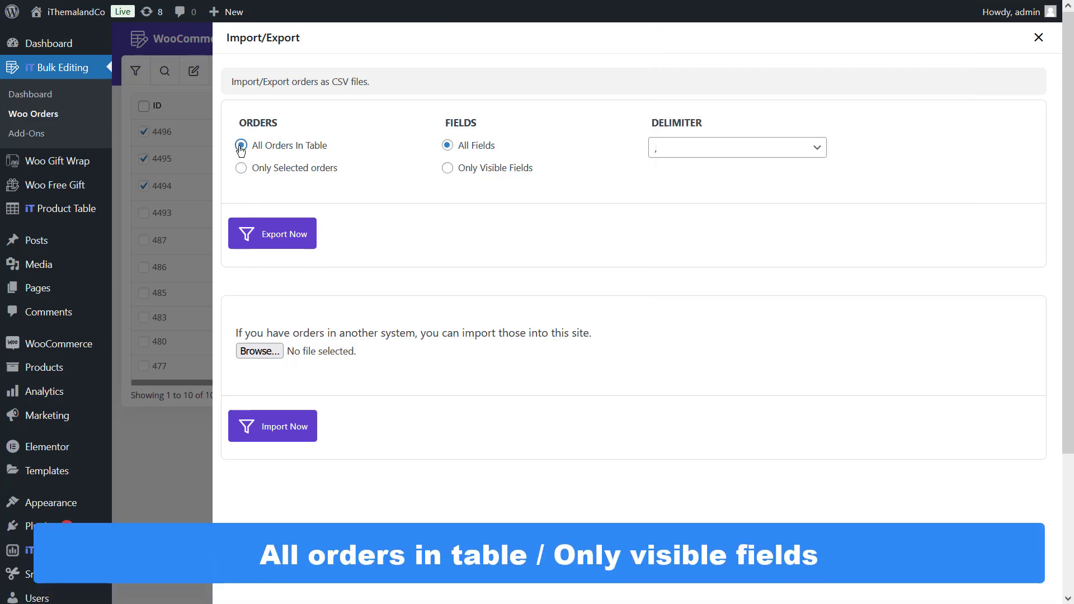
{"action": "left_click", "coordinate": [448, 169]}
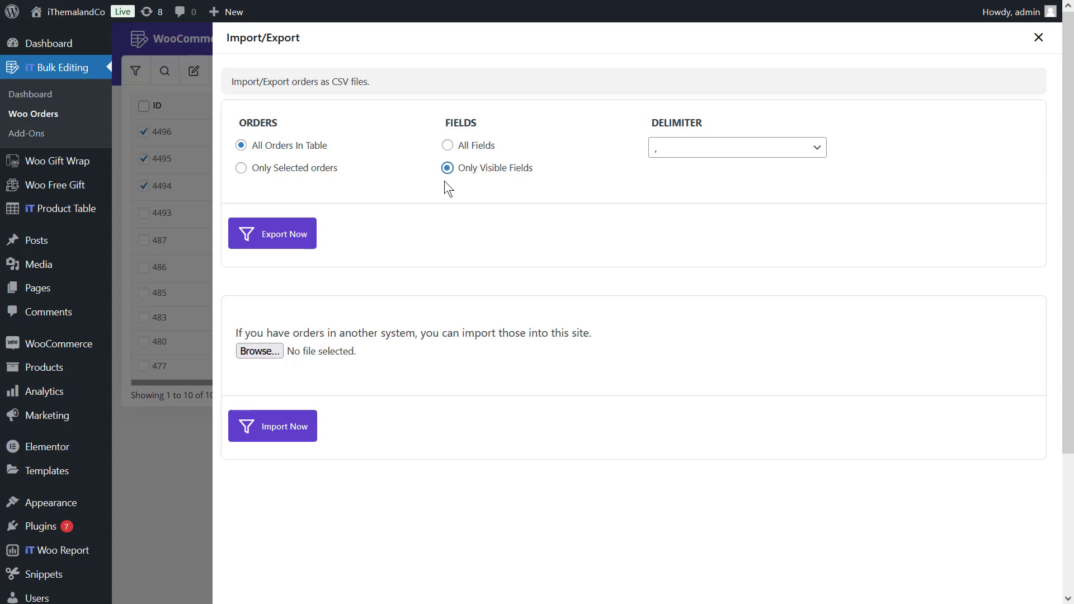
{"action": "left_click", "coordinate": [184, 236]}
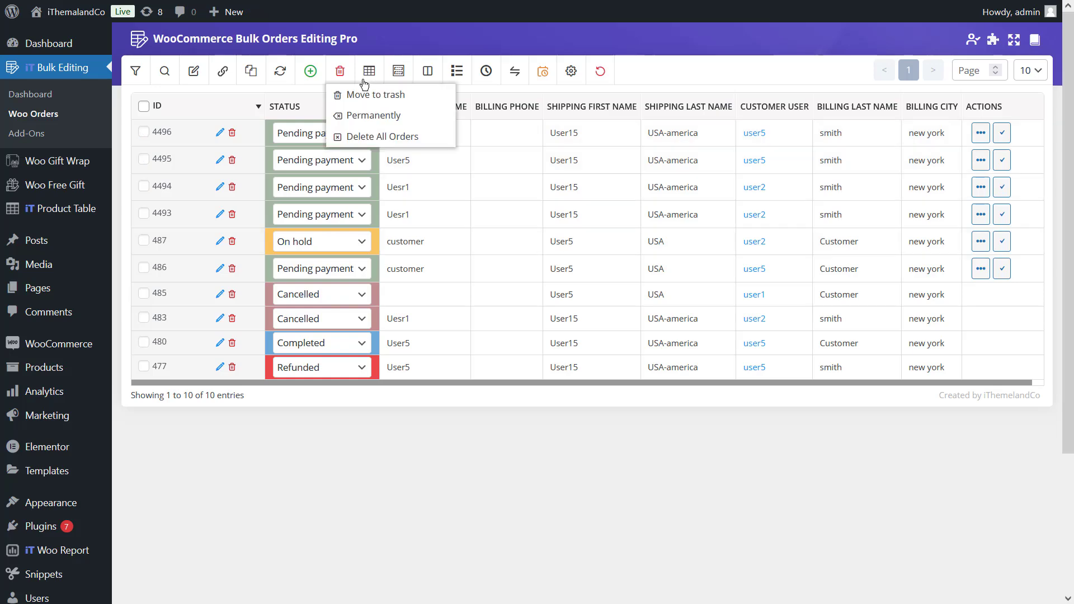
Set the visible columns to Status, Billing First Name, Billing Phone, Date, Order Total and Billing Last Name, and apply them to the table
{"action": "left_click", "coordinate": [367, 78]}
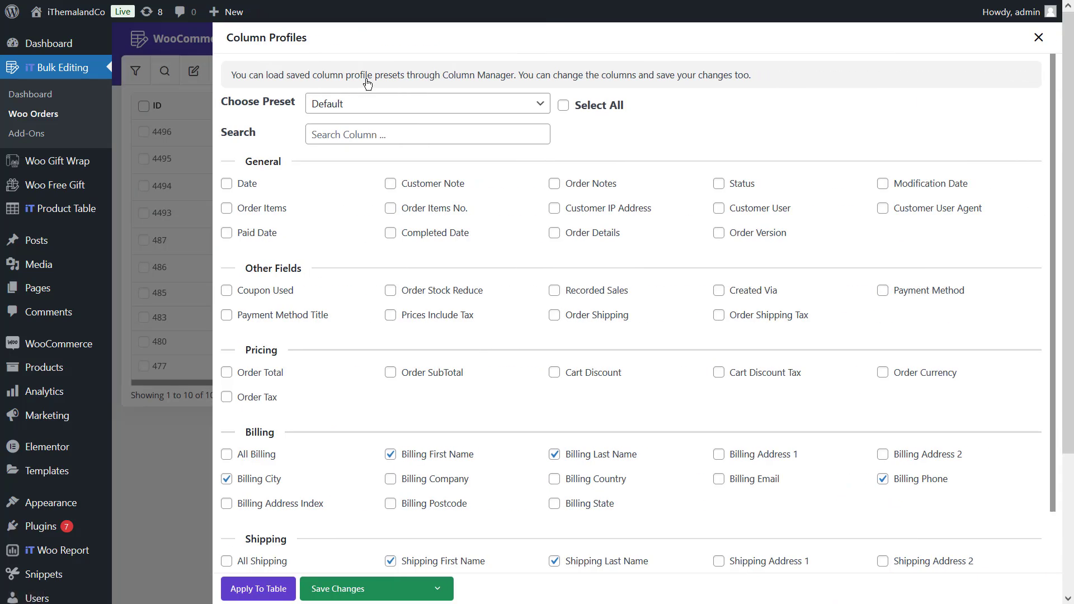
{"action": "left_click", "coordinate": [246, 184]}
{"action": "left_click", "coordinate": [718, 184]}
{"action": "left_click", "coordinate": [266, 372]}
{"action": "left_click", "coordinate": [279, 593]}
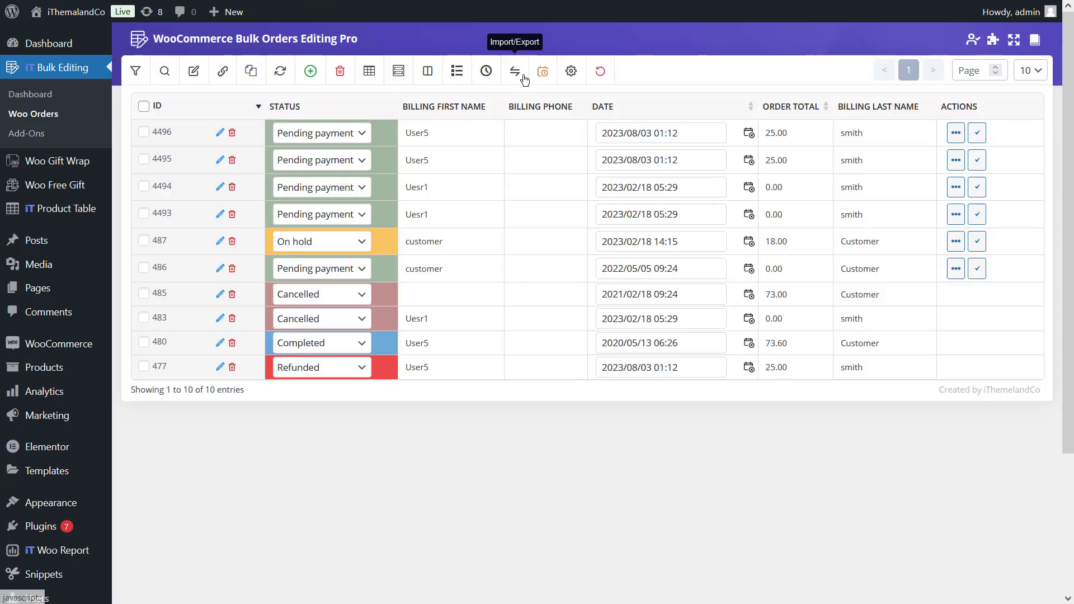
Export all orders in the table with only the visible fields to a CSV file and return to the table
{"action": "left_click", "coordinate": [515, 71]}
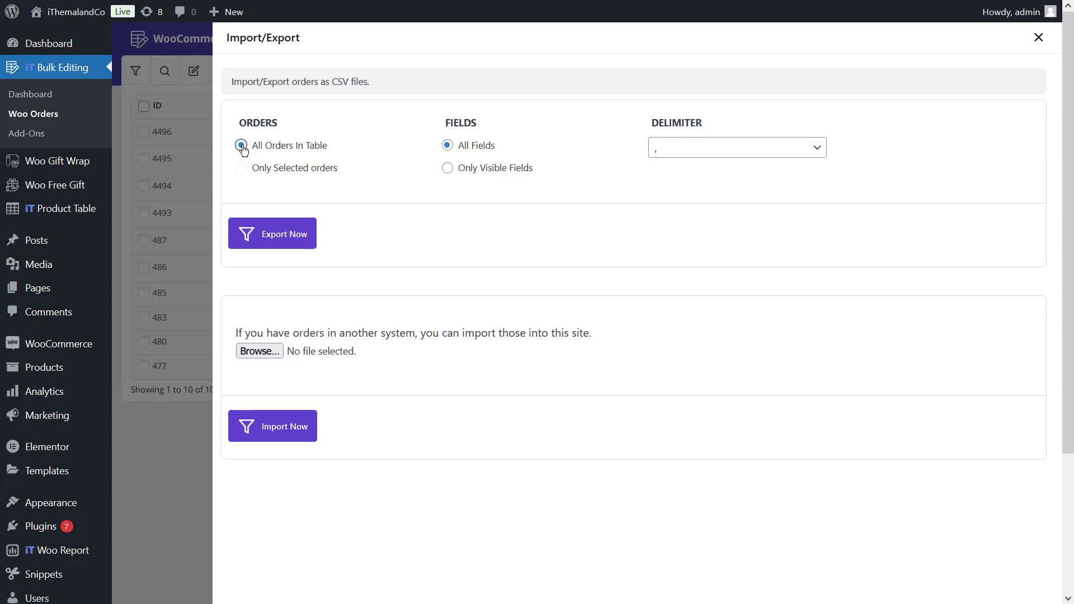
{"action": "left_click", "coordinate": [450, 169]}
{"action": "left_click", "coordinate": [281, 243]}
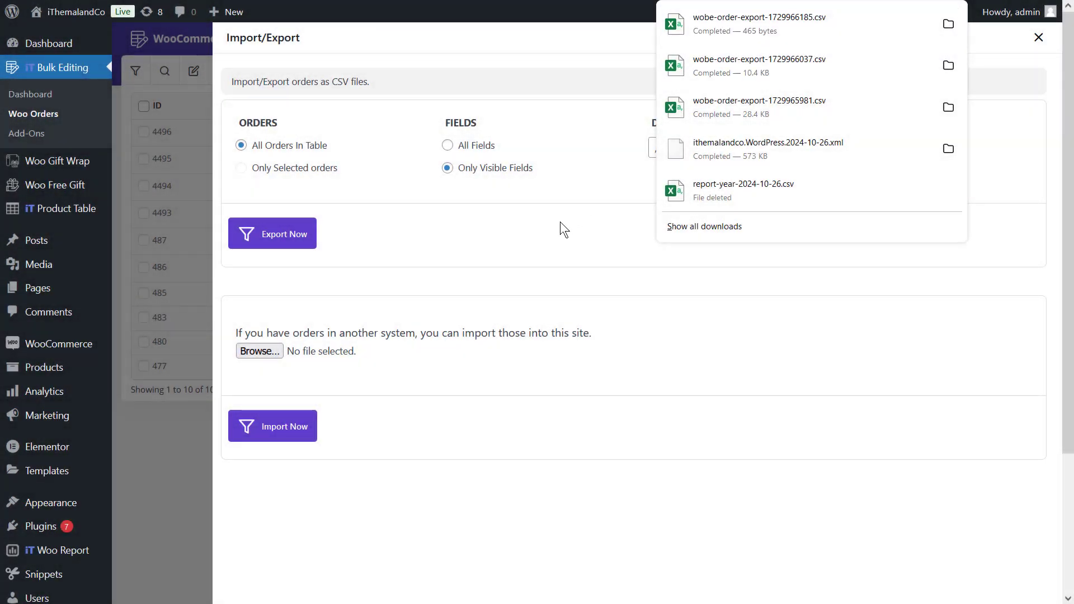
{"action": "left_click", "coordinate": [560, 222]}
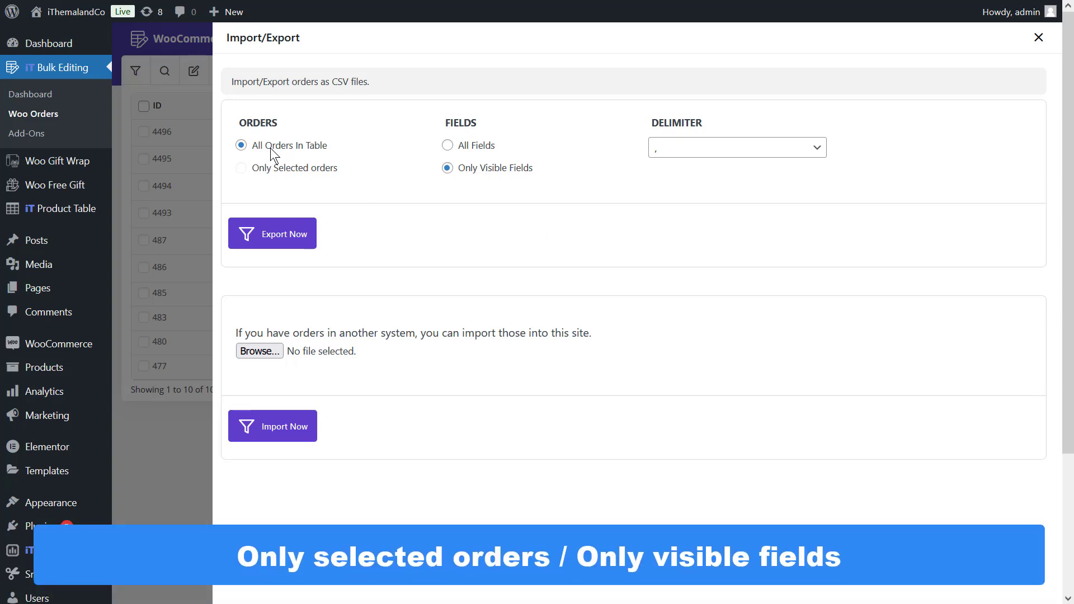
{"action": "left_click", "coordinate": [462, 145]}
{"action": "left_click", "coordinate": [465, 168]}
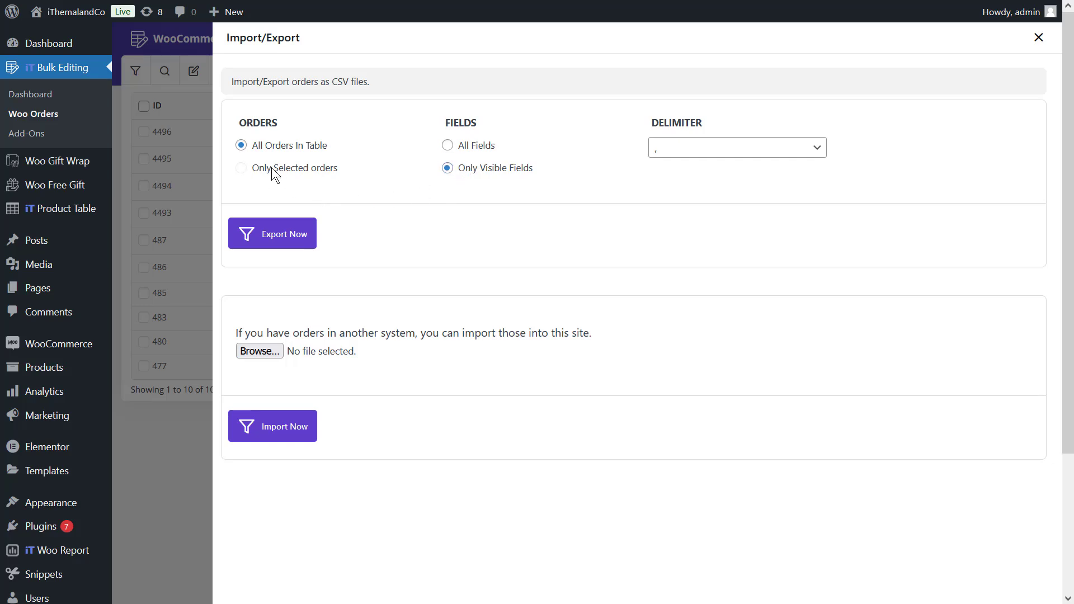
{"action": "left_click", "coordinate": [164, 271]}
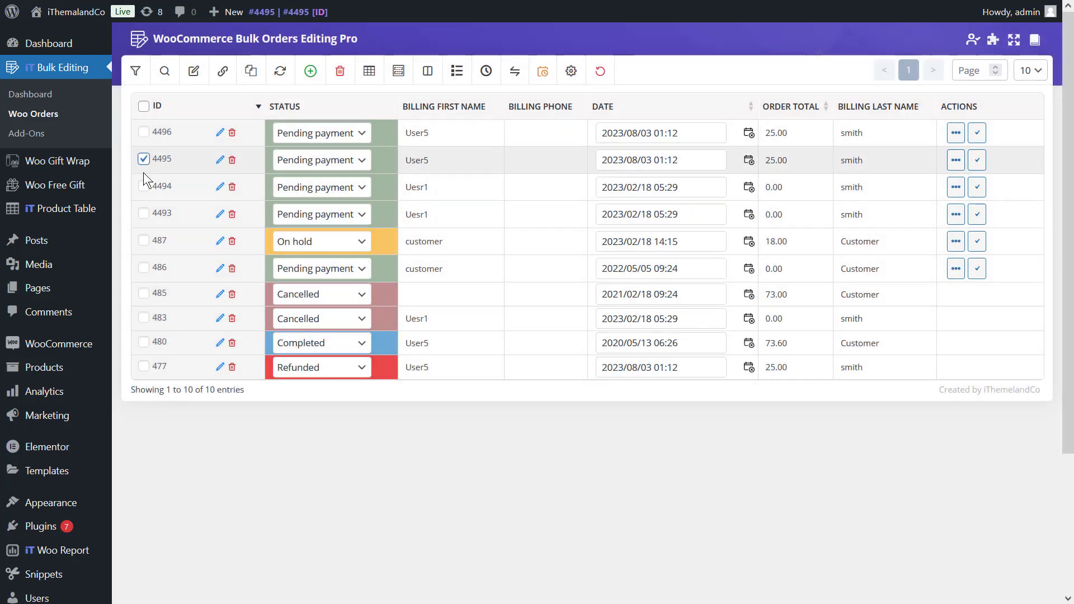
Select the second through fifth orders, export only the selected orders with only visible fields to CSV, and return to the table
{"action": "left_click", "coordinate": [144, 186]}
{"action": "left_click", "coordinate": [146, 214]}
{"action": "left_click", "coordinate": [144, 240]}
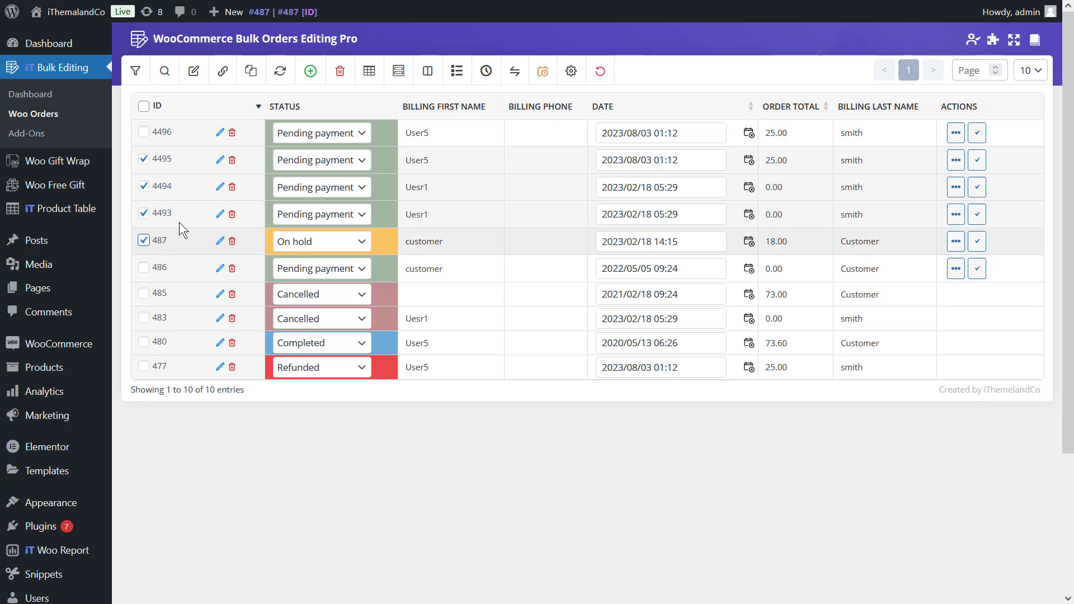
{"action": "left_click", "coordinate": [521, 82]}
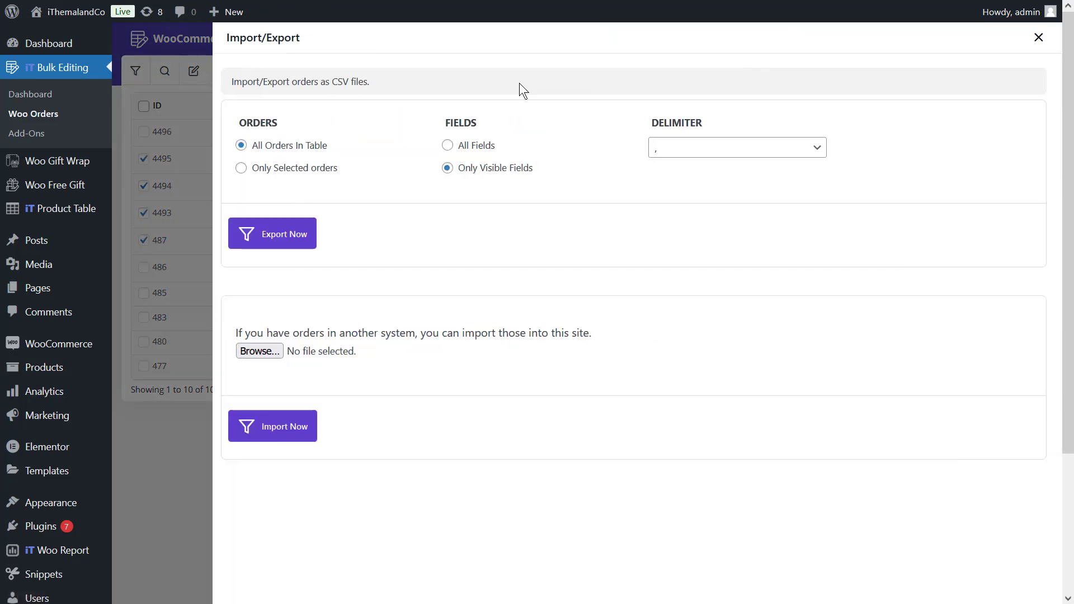
{"action": "left_click", "coordinate": [298, 169]}
{"action": "left_click", "coordinate": [306, 240]}
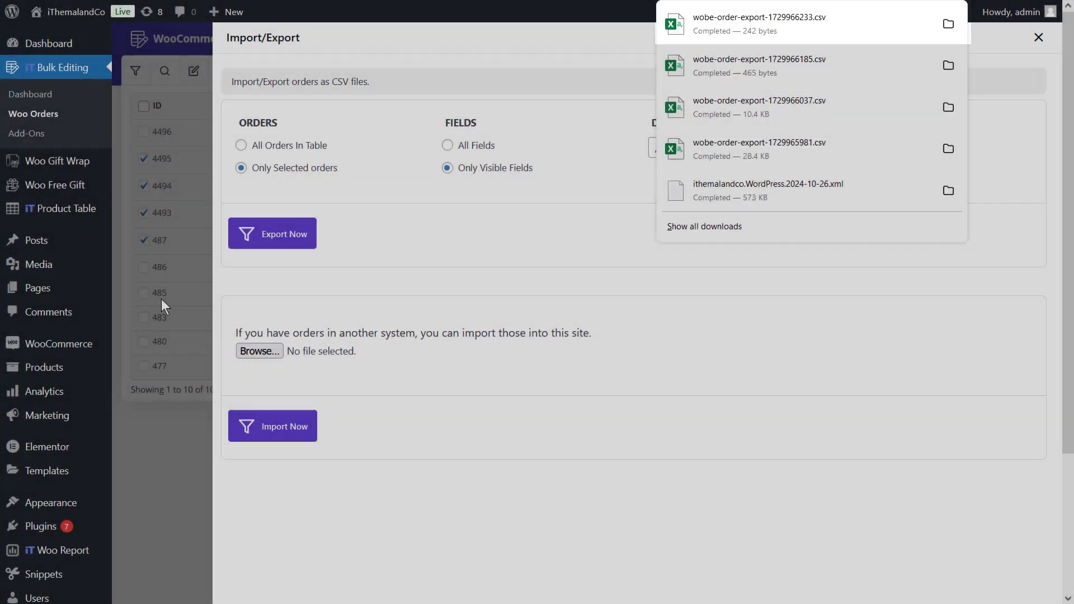
{"action": "left_click", "coordinate": [161, 298]}
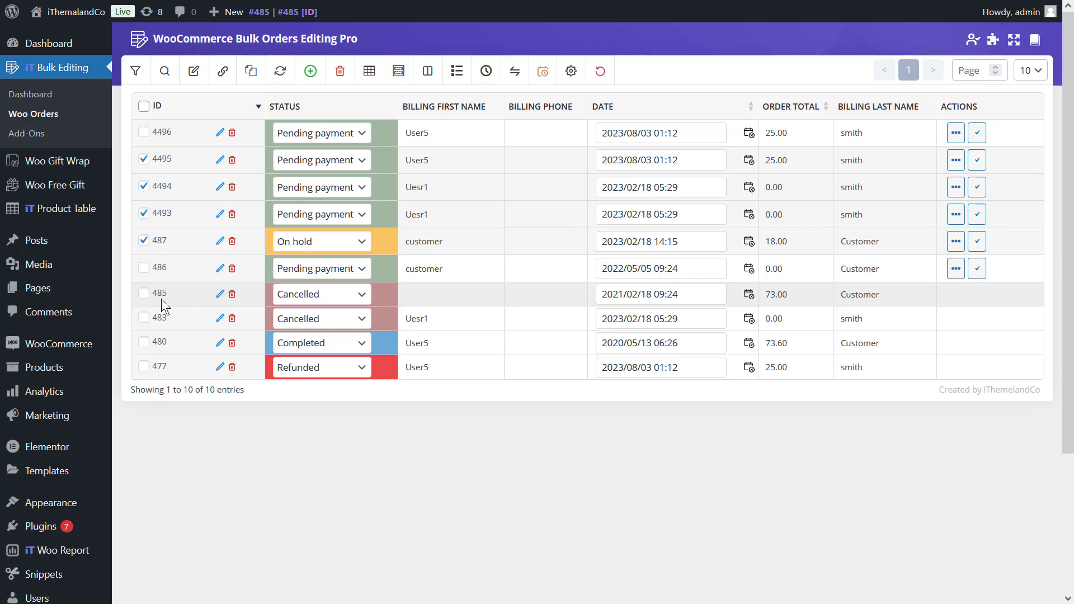